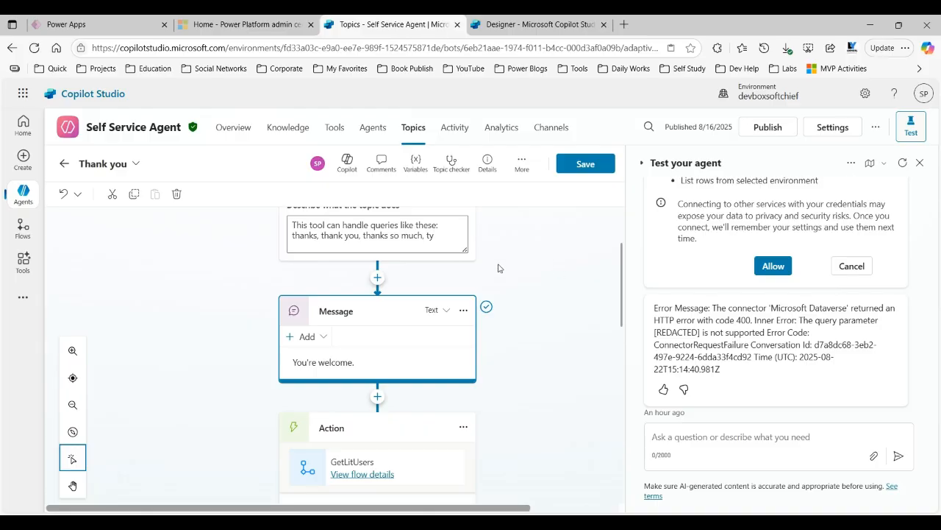
Add a question node below the "You're welcome." message with the text "Enter your choice".
left_click(378, 397)
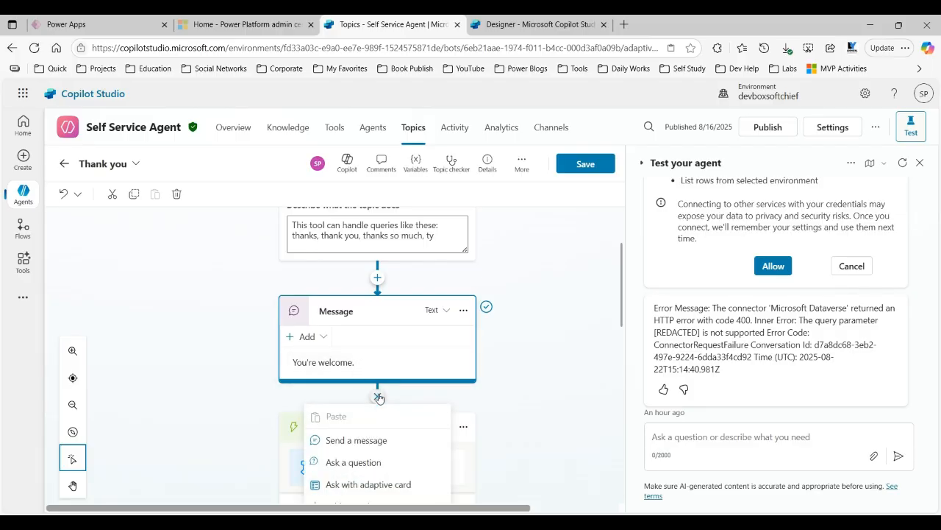
scroll(374, 464, "down", 2)
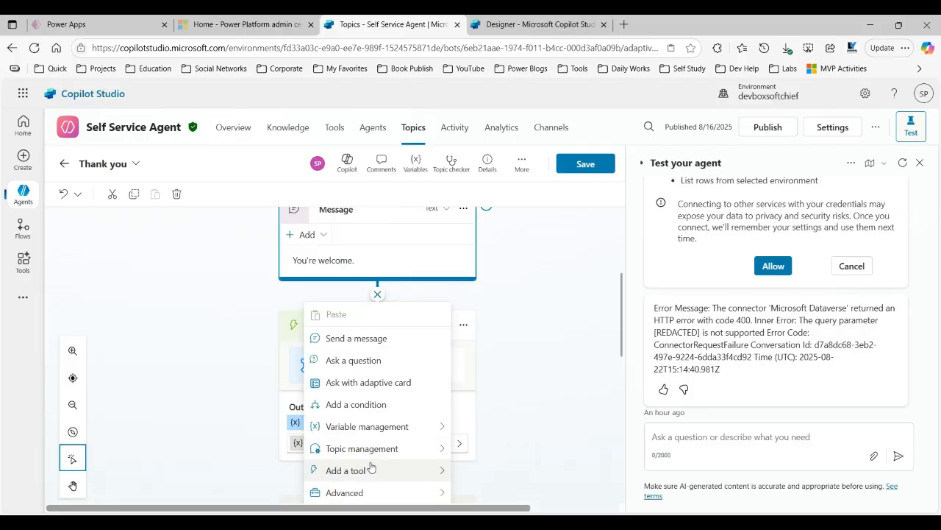
left_click(376, 360)
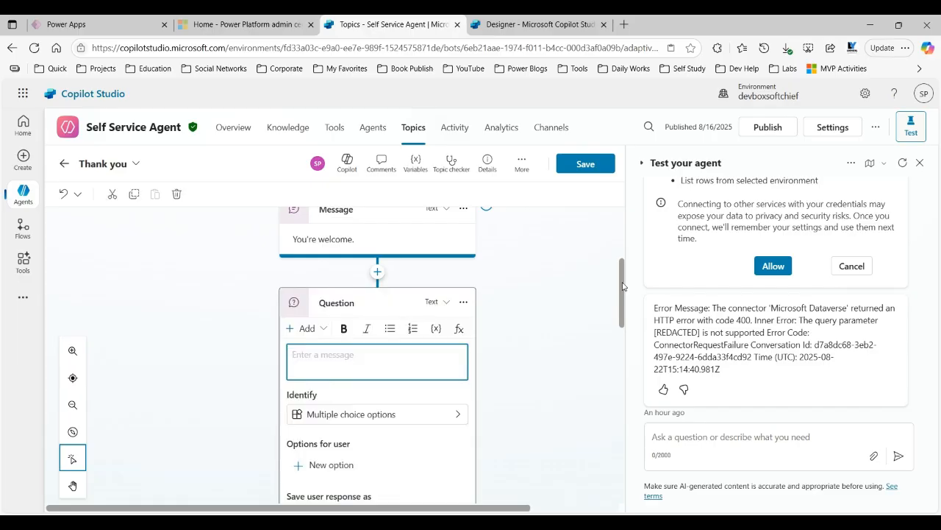
type("En")
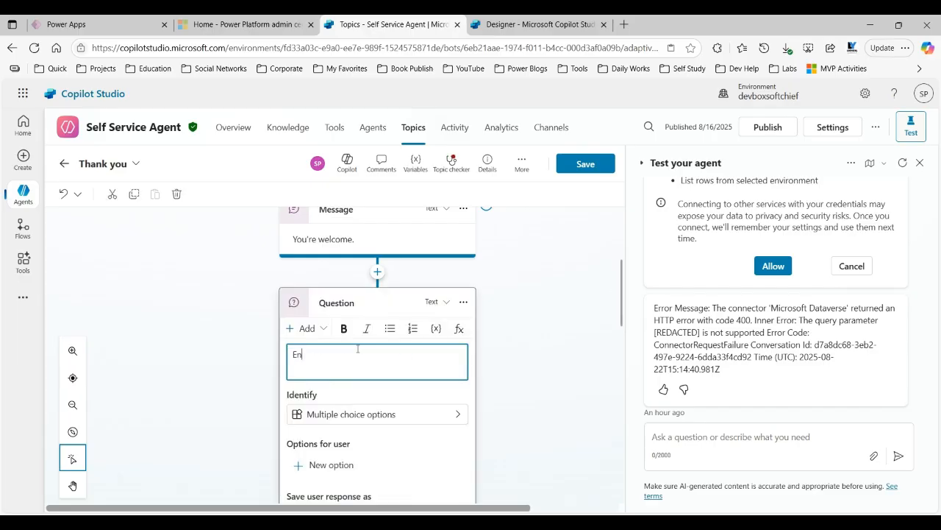
type("ter your choice")
Give the question the multiple-choice options MCA and MBA, and look at the kinds of information it can identify.
left_click(336, 468)
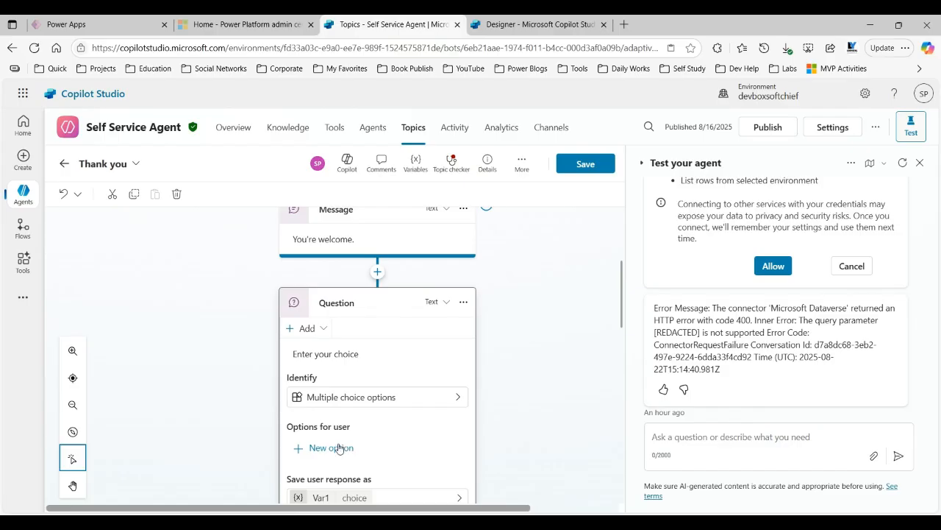
left_click(333, 448)
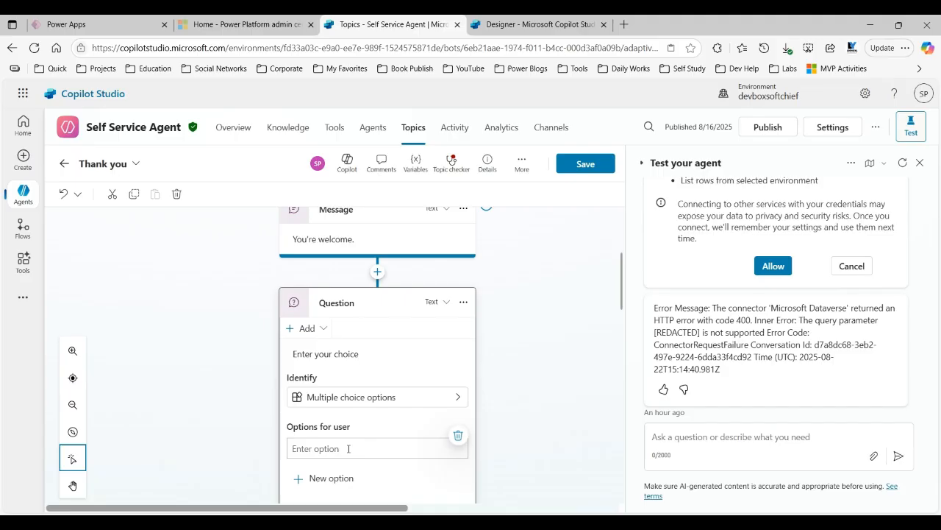
type("MCA")
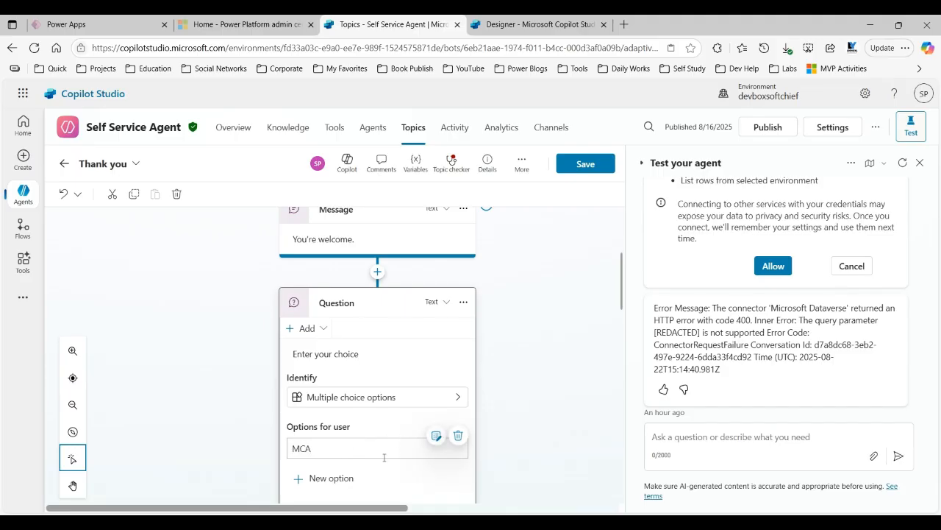
left_click(328, 478)
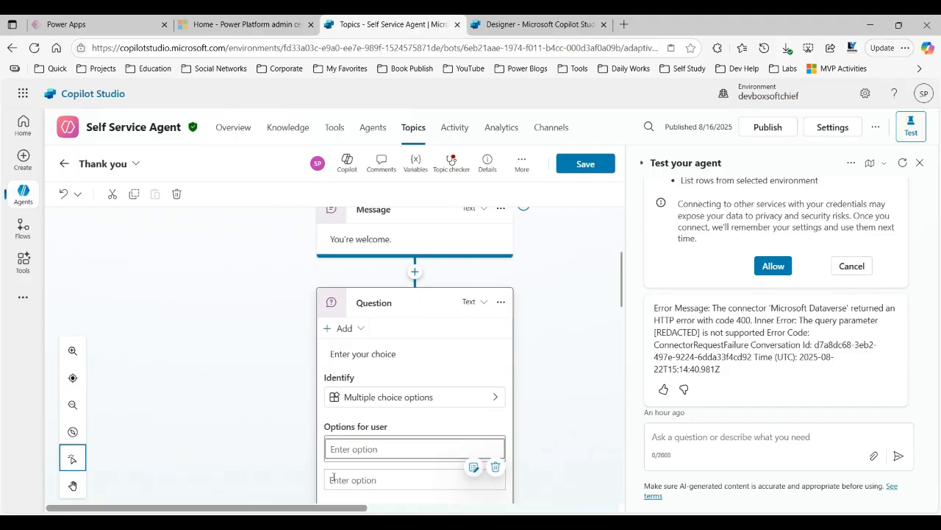
type("MBA")
left_click(378, 447)
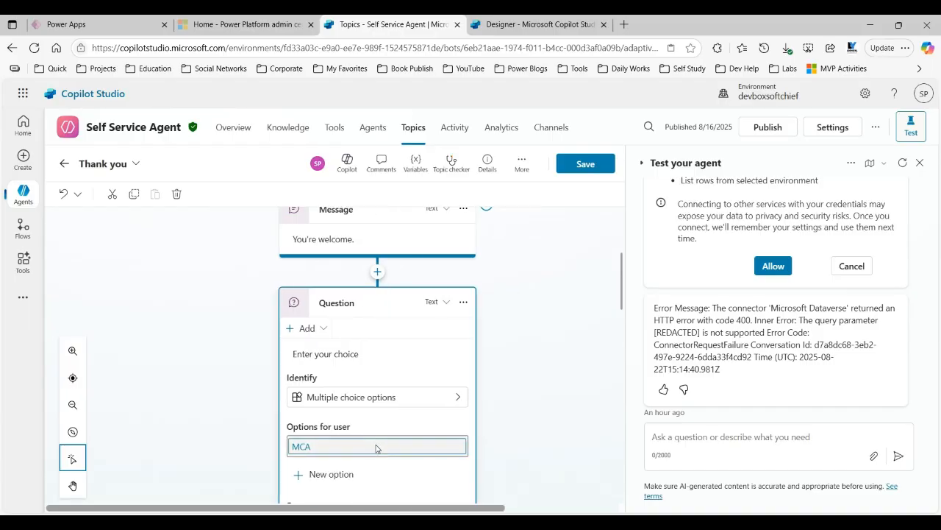
left_click(332, 475)
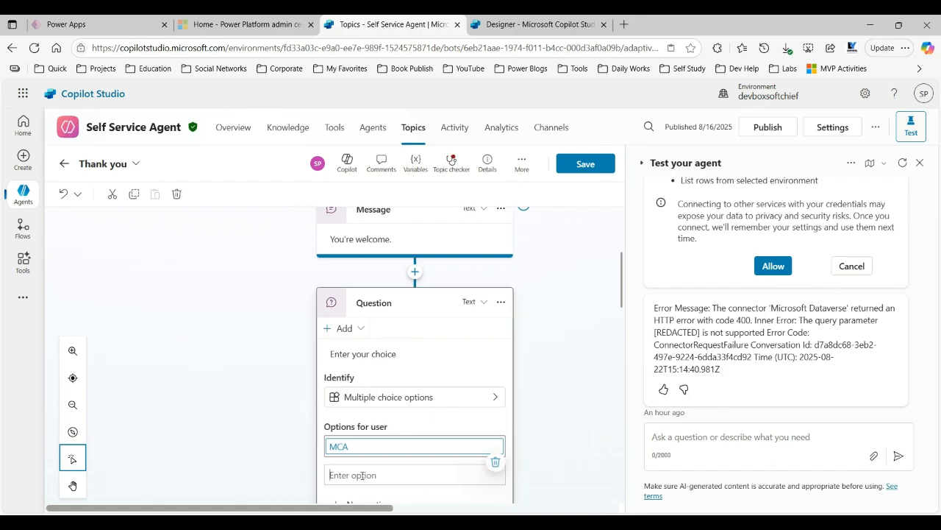
type("MBA")
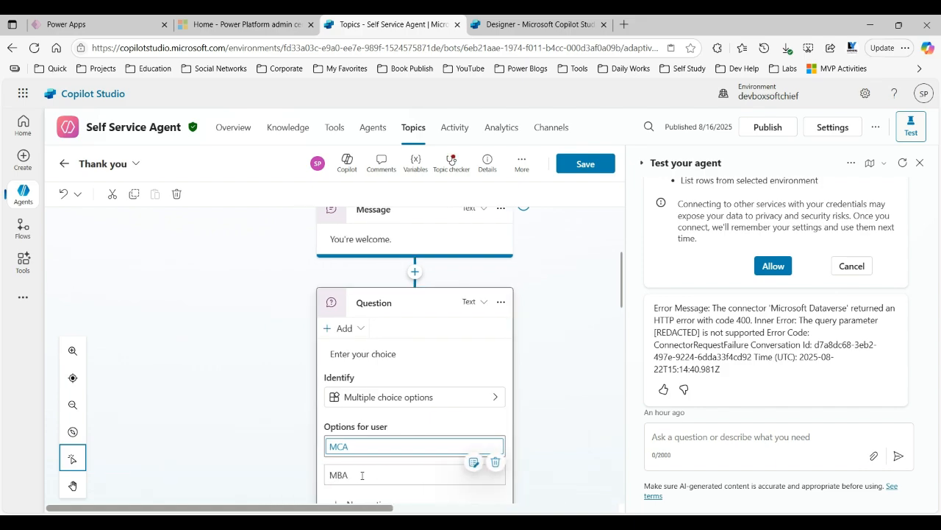
left_click(398, 425)
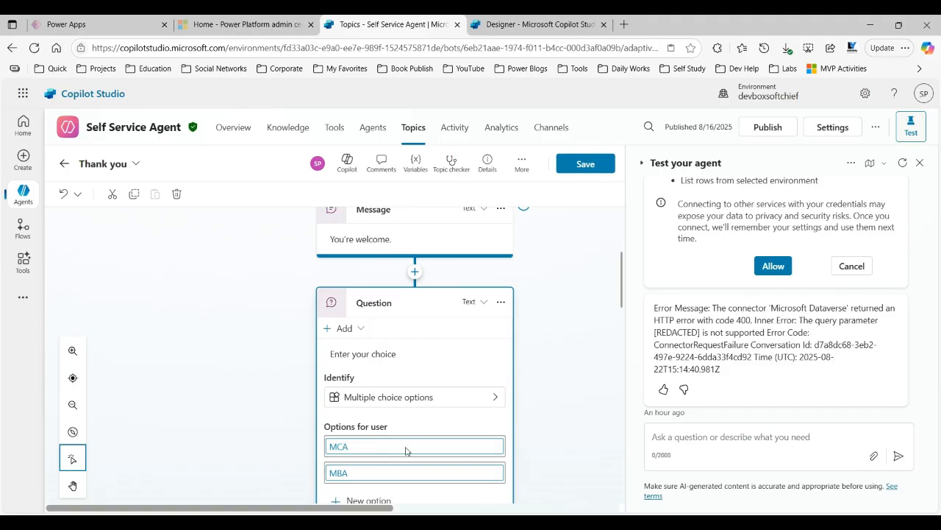
left_click(485, 397)
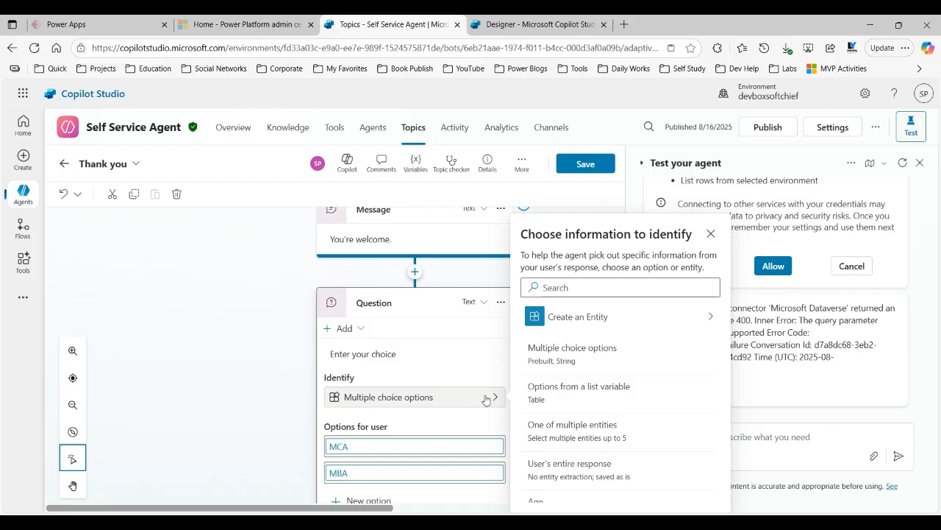
left_click(710, 234)
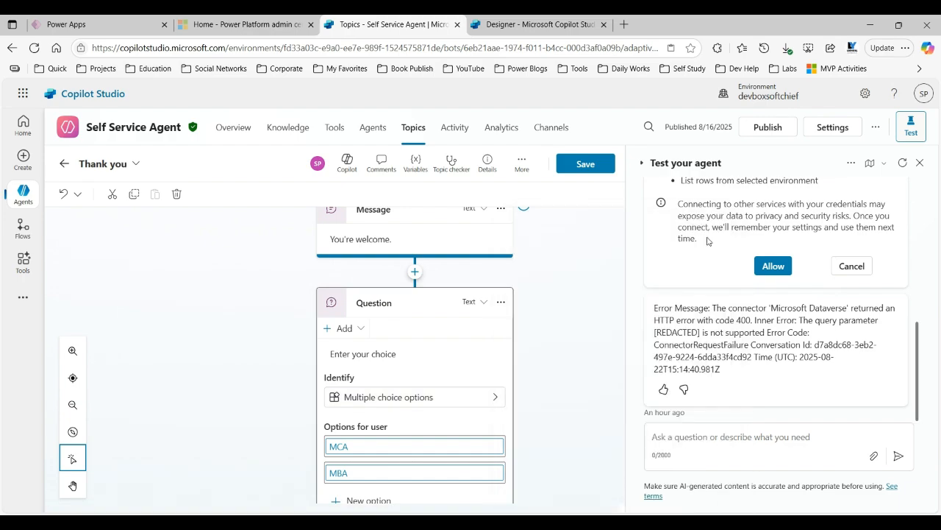
Delete the question node together with its MCA and MBA condition branches.
left_click(501, 302)
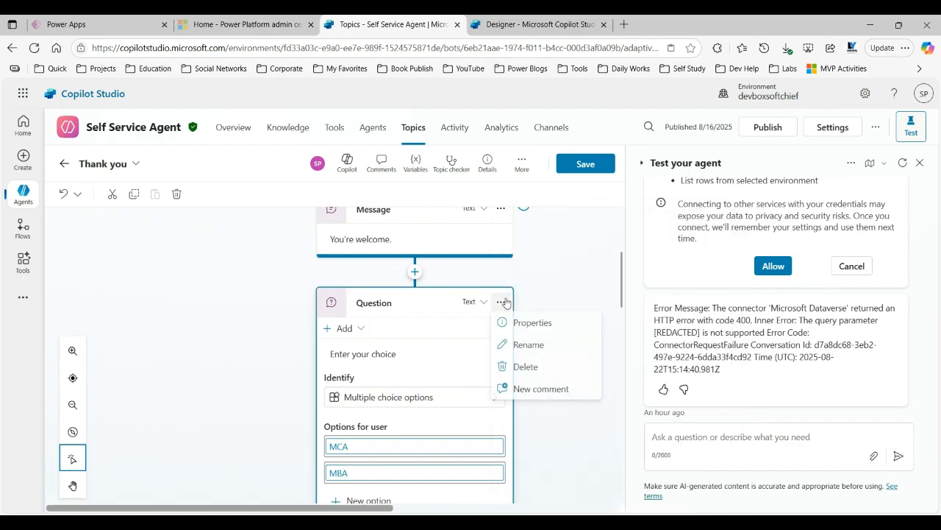
left_click(526, 368)
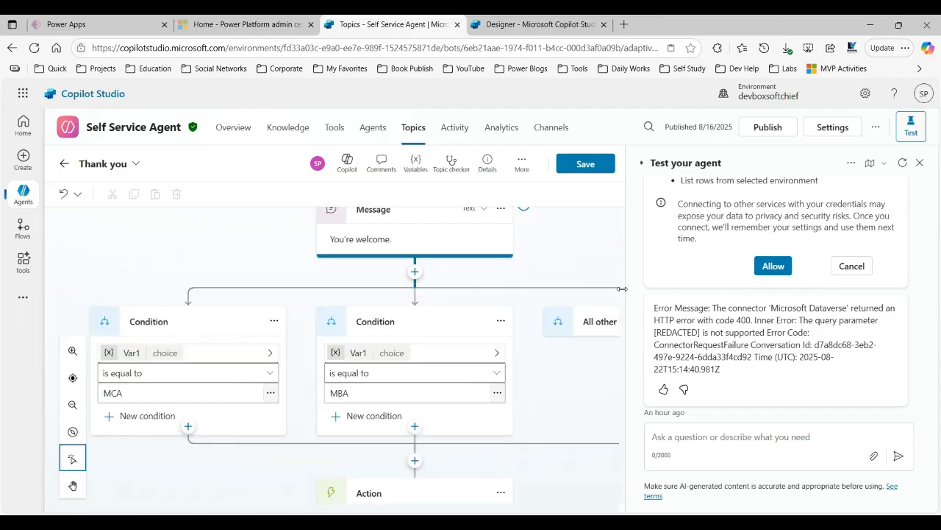
left_click(272, 320)
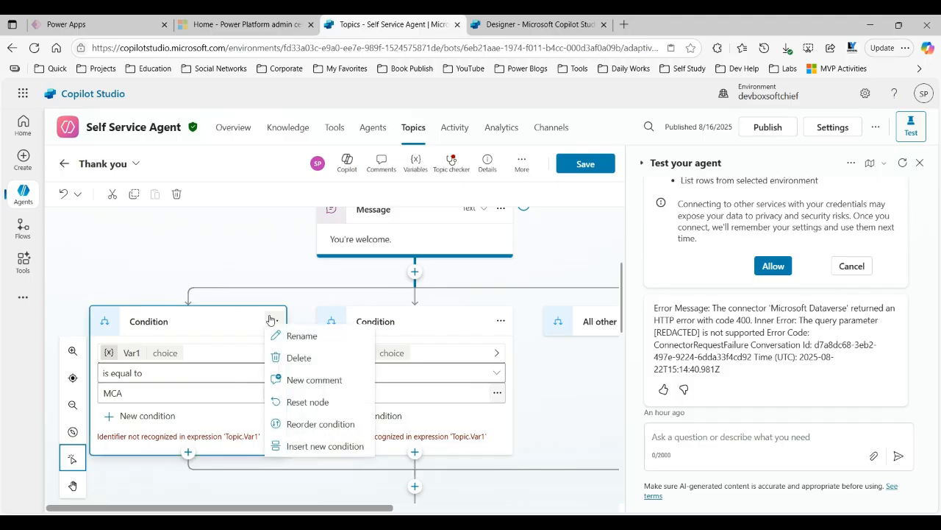
left_click(299, 363)
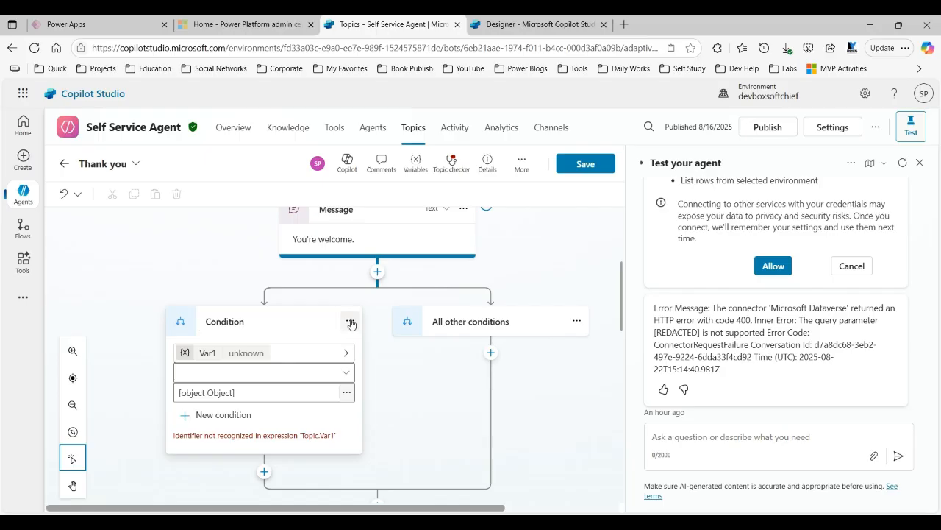
left_click(350, 321)
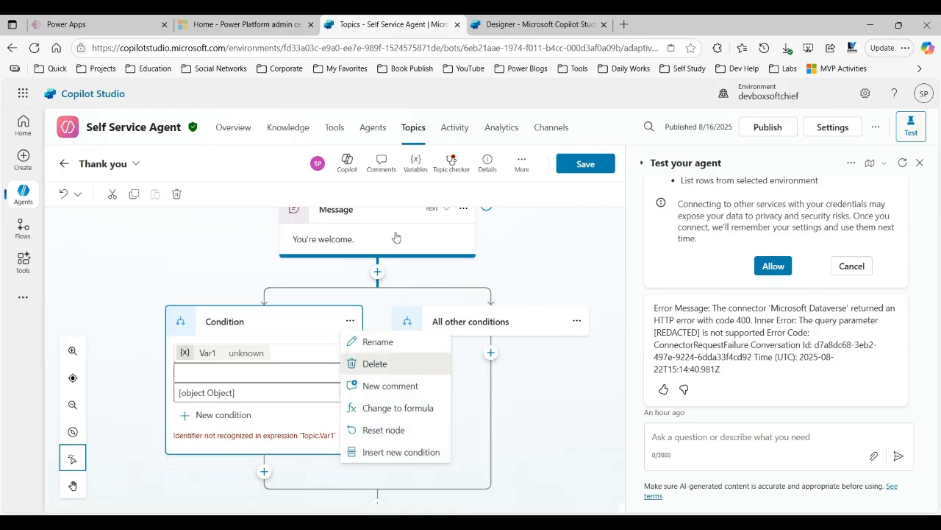
left_click(382, 365)
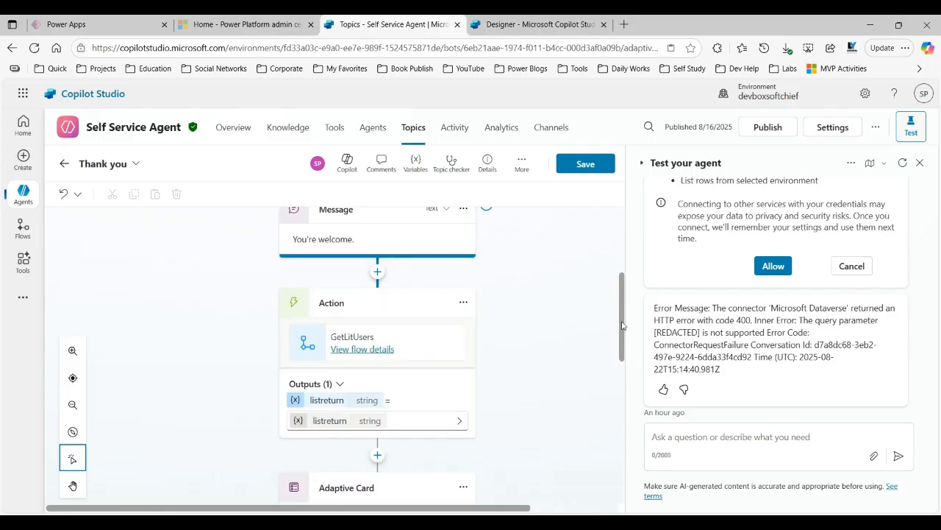
Insert an ask-with-adaptive-card node between the "You're welcome." message and the GetLitUsers action.
left_click_drag(622, 321, 623, 270)
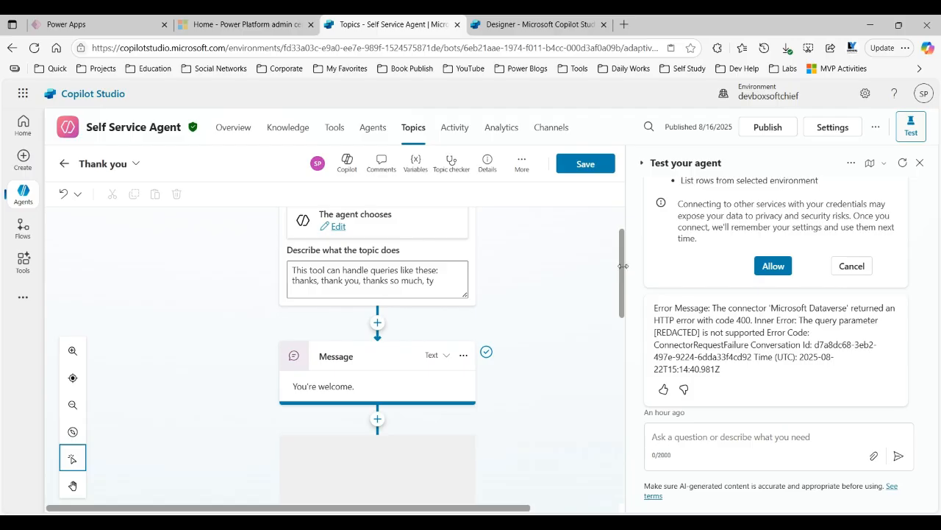
left_click(378, 420)
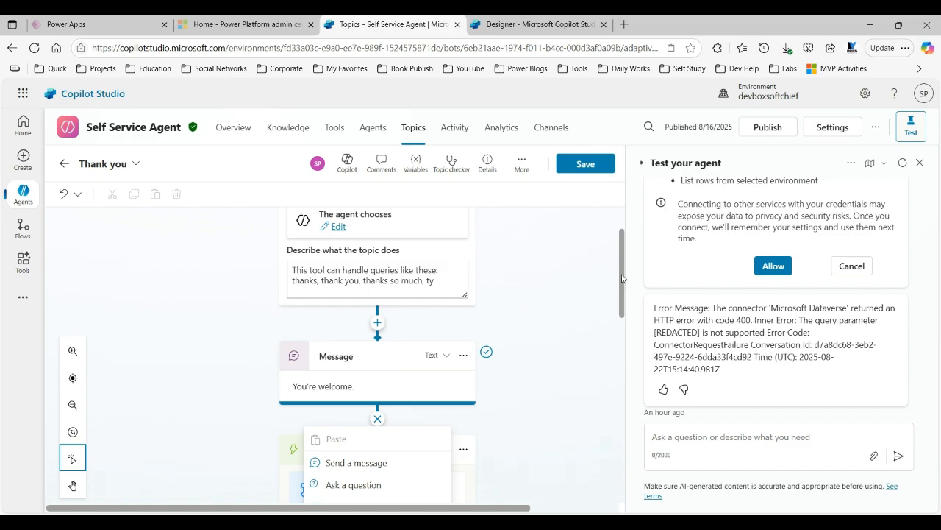
scroll(622, 278, "down", 3)
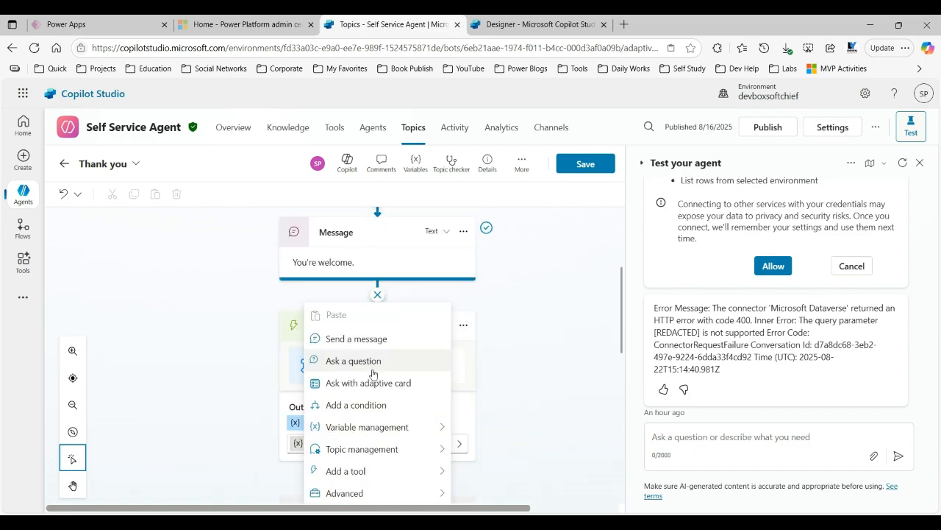
left_click(394, 383)
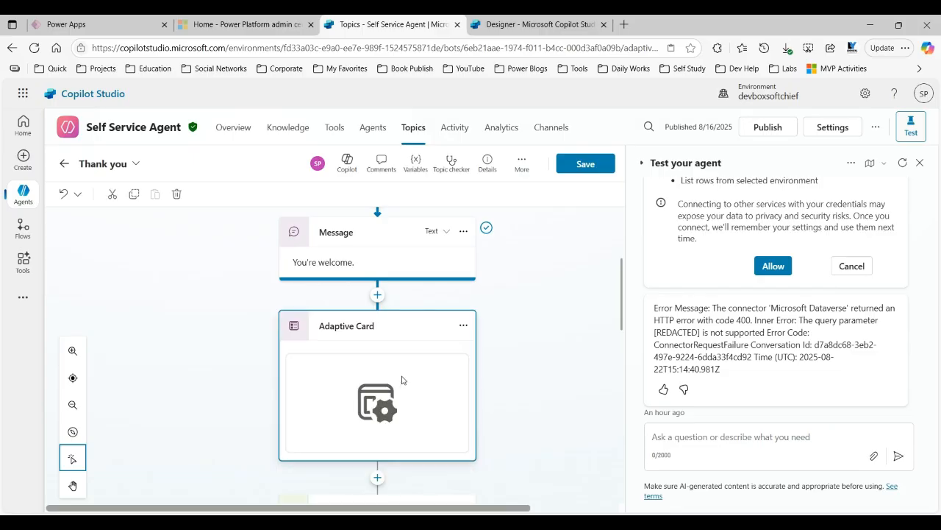
Open the new node's card in the adaptive card designer and place an Input.ChoiceSet element on the empty card.
left_click(464, 328)
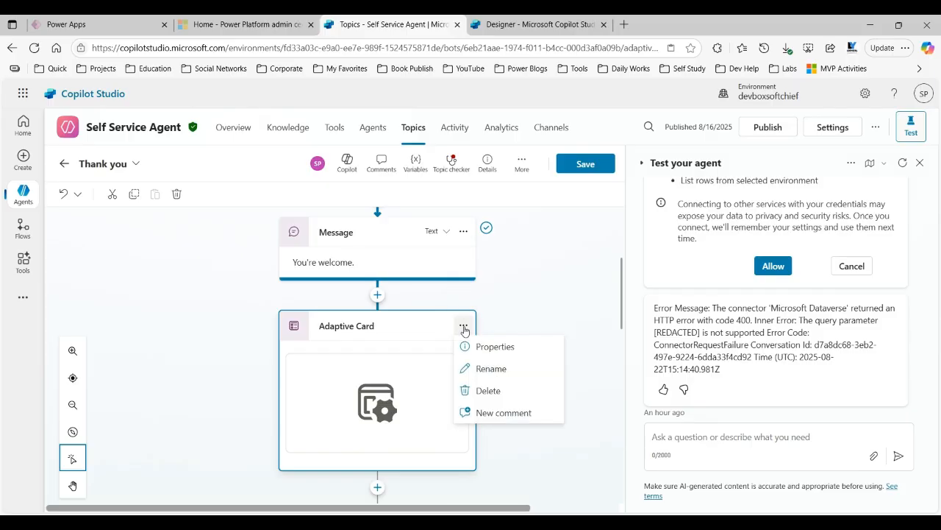
left_click(507, 357)
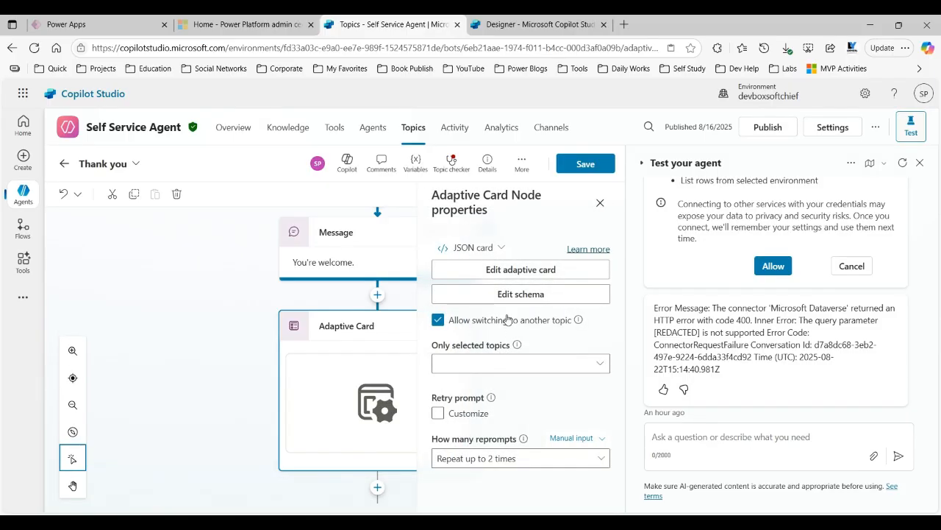
left_click(521, 271)
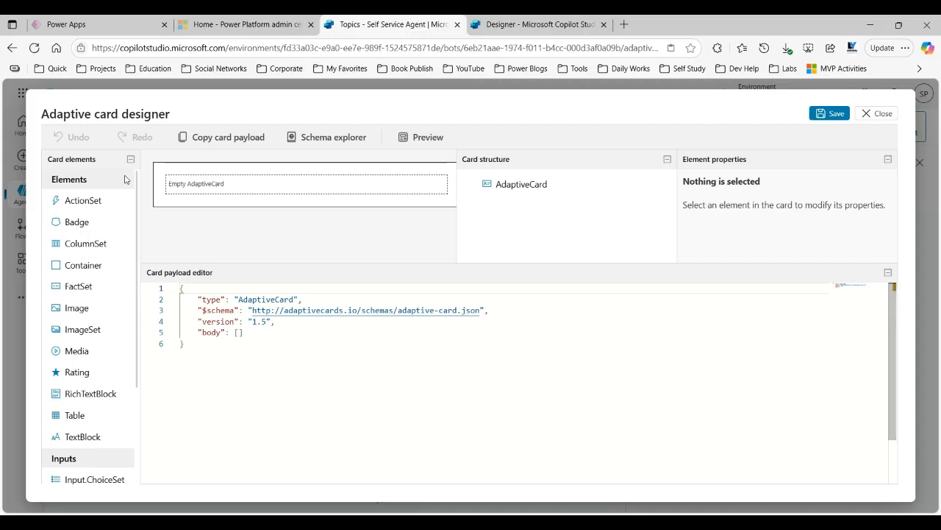
scroll(136, 244, "down", 1)
scroll(136, 243, "down", 1)
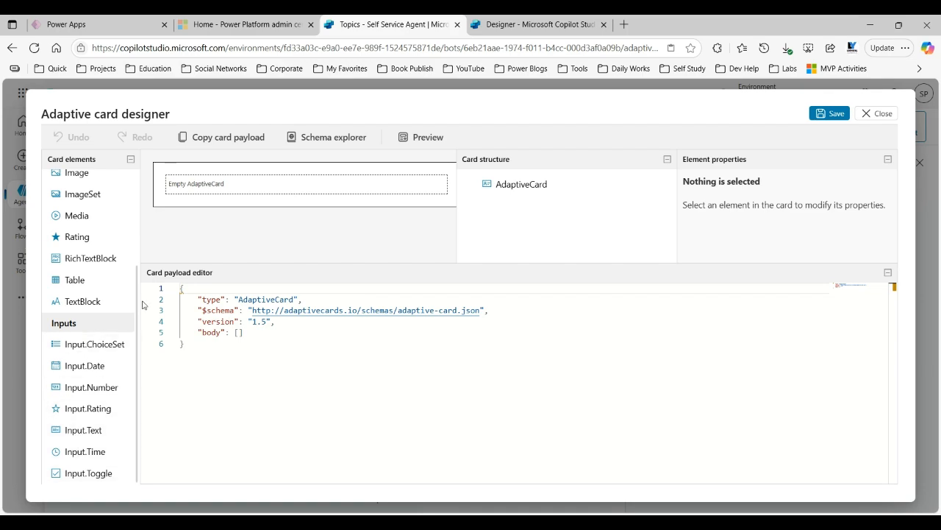
left_click_drag(99, 347, 245, 184)
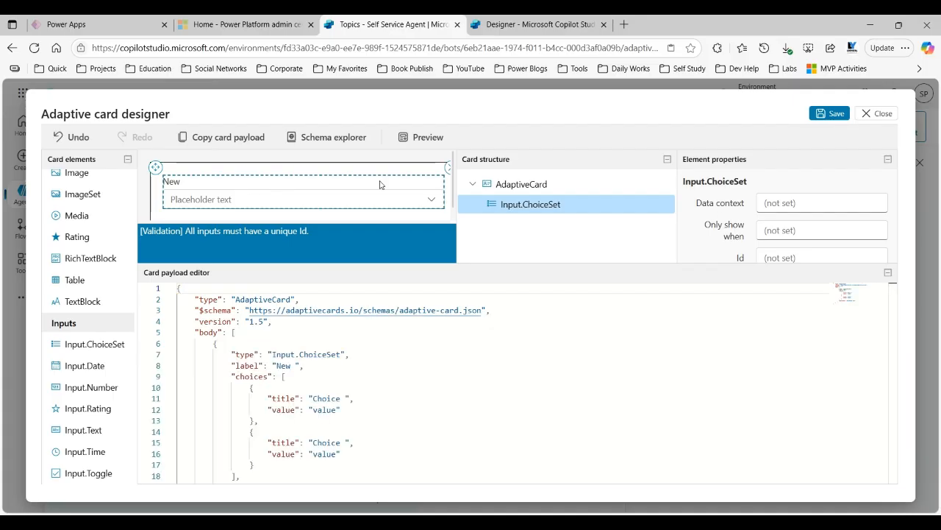
Set the choice set's label to "Please select a user".
scroll(895, 181, "down", 3)
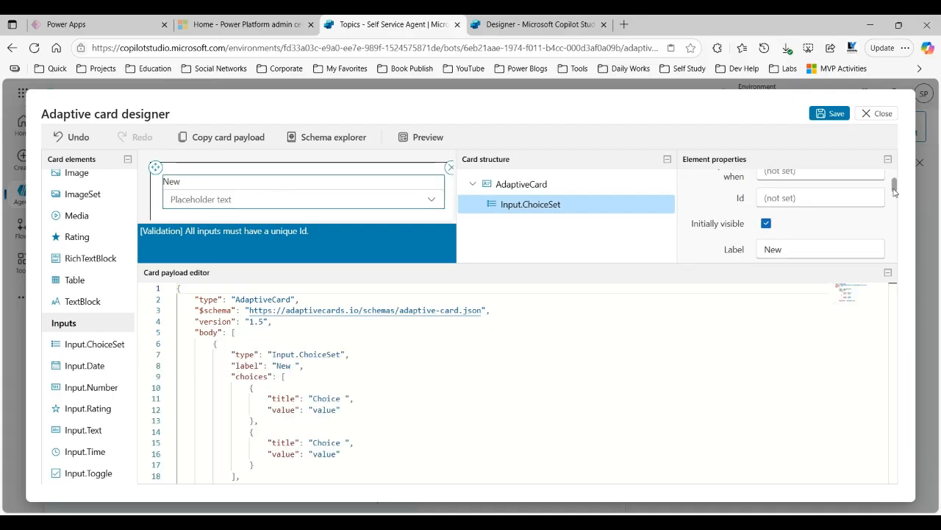
double_click(763, 218)
type("P")
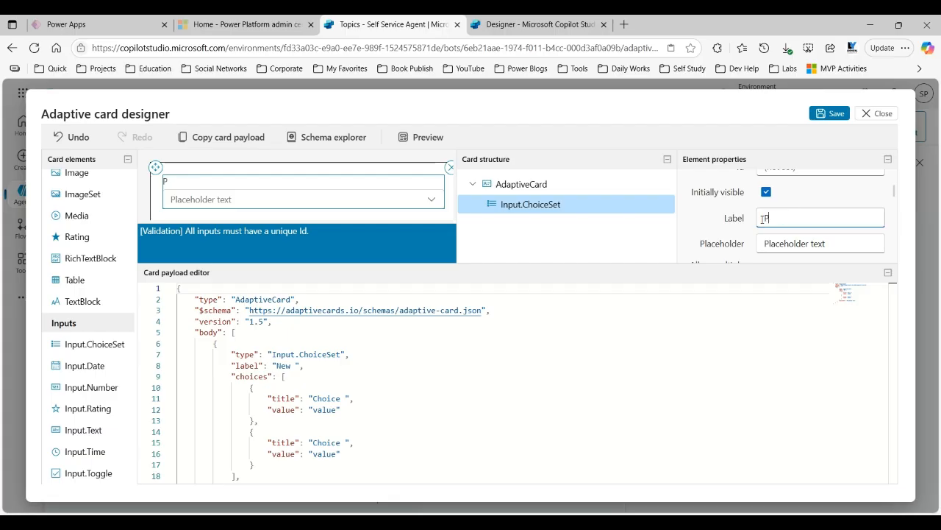
type("lease select ")
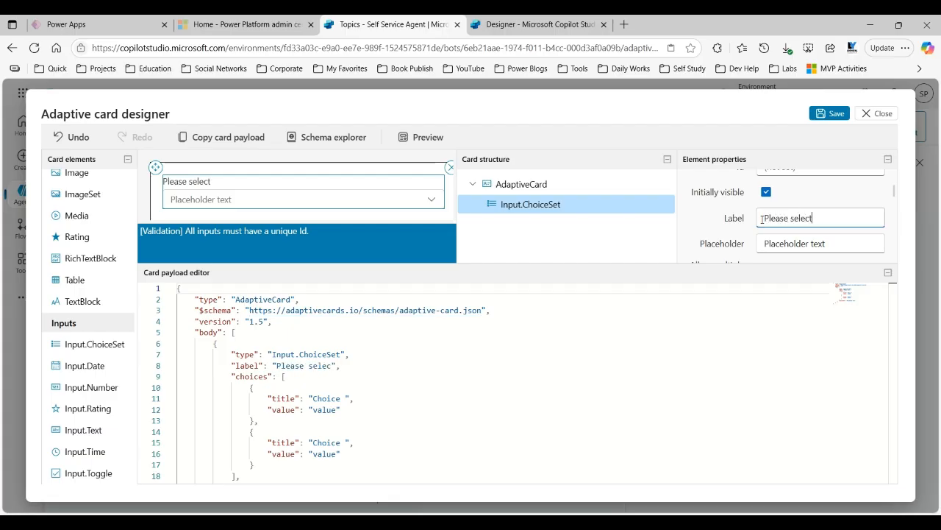
type("a user")
Set the choice set's placeholder text to "Select User".
left_click(788, 243)
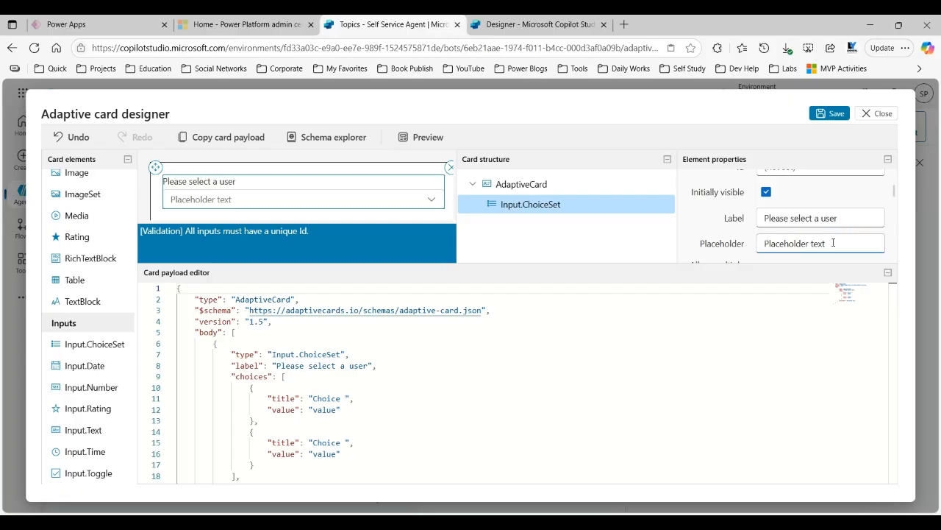
left_click_drag(833, 242, 765, 240)
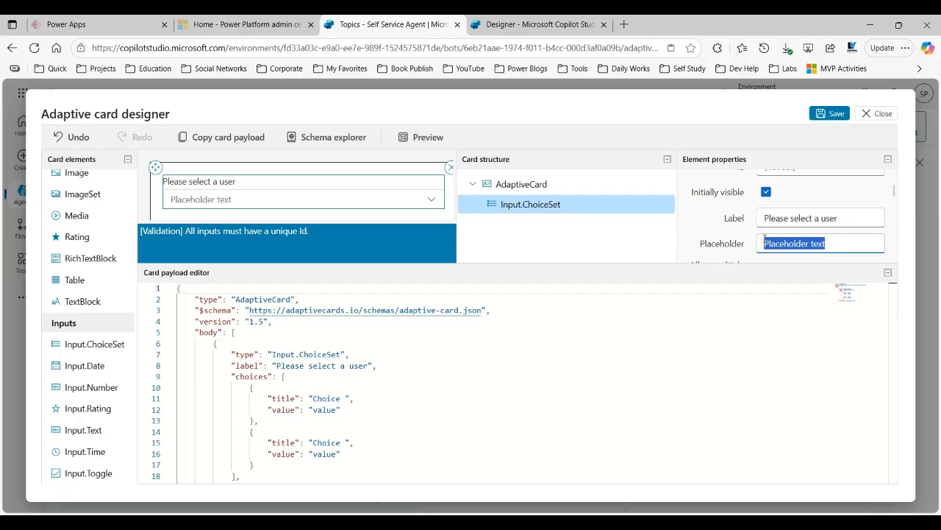
type("ente")
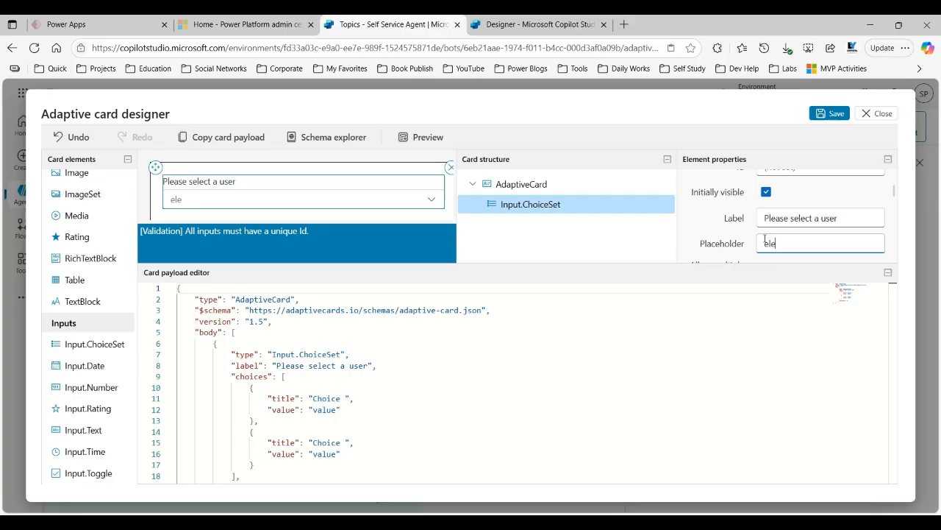
key("BackSpace")
key("BackSpace")
key("BackSpace")
key("BackSpace")
type("Select")
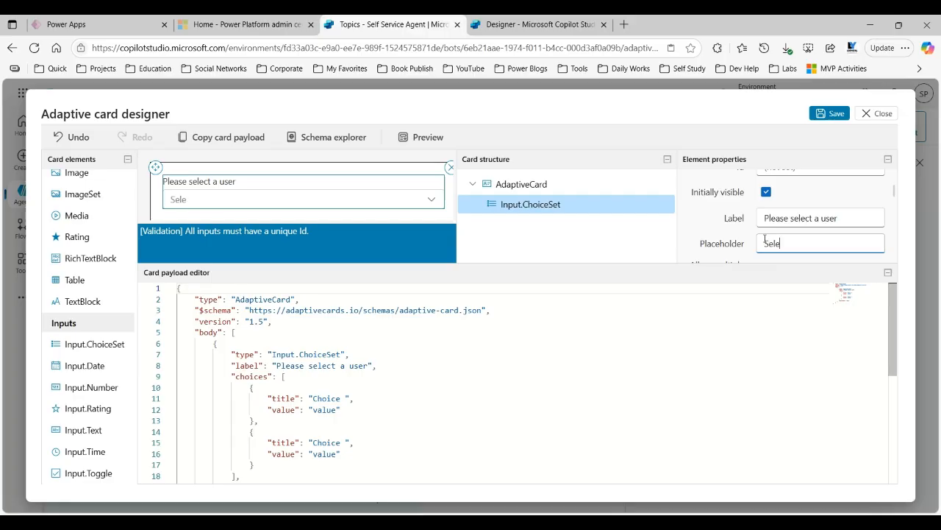
type(" User")
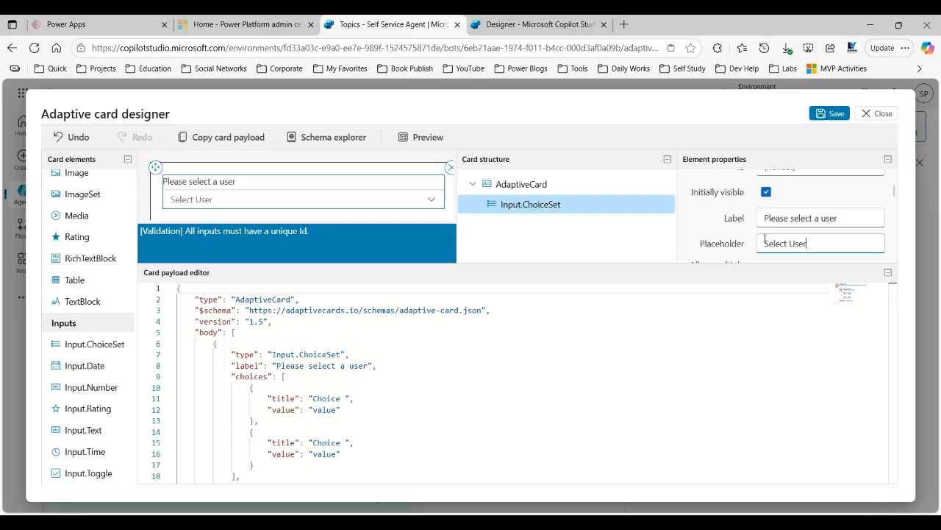
Set the choice set's Id to "selectedUser" and save the card.
left_click_drag(897, 193, 896, 182)
left_click(799, 231)
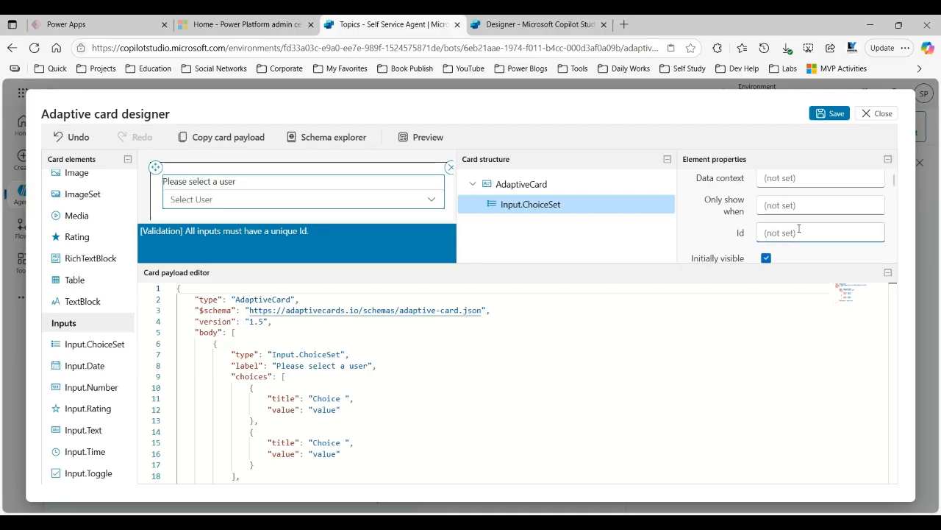
type("selec")
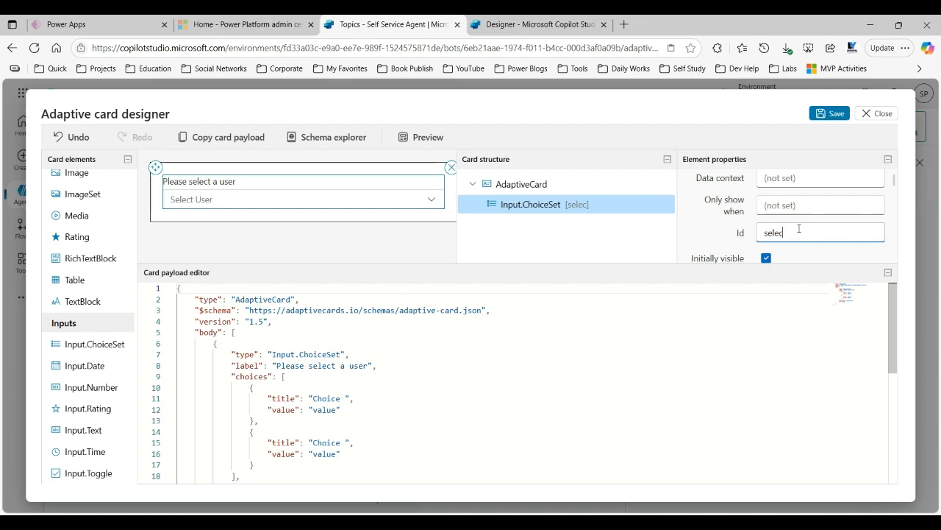
type("tedUser")
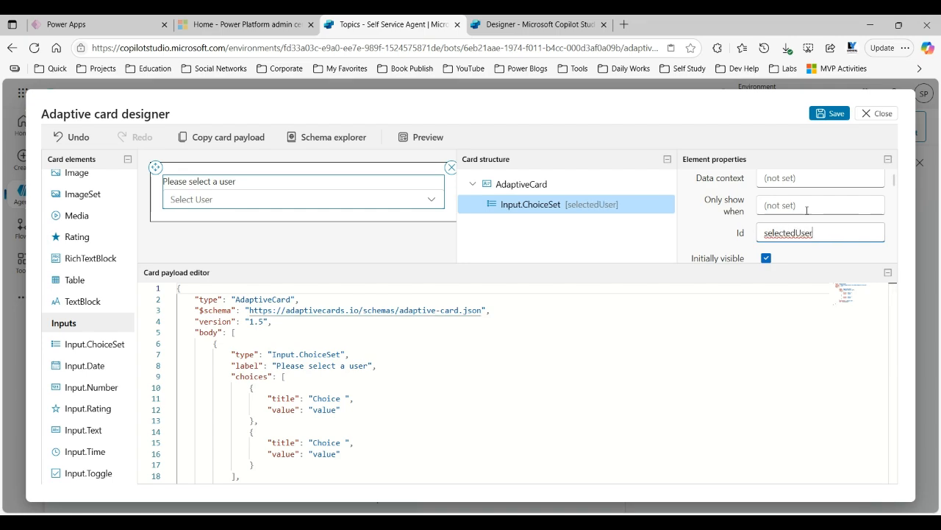
left_click(839, 114)
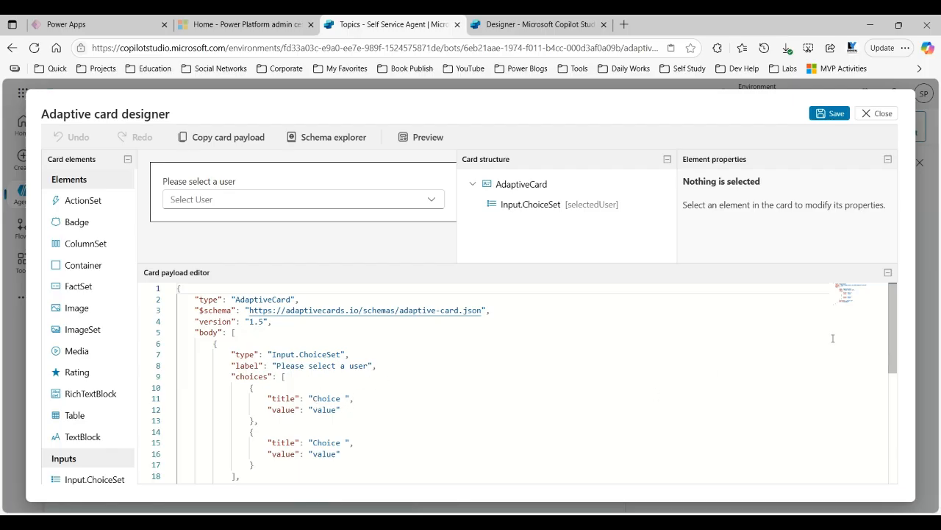
Give the choice set's first choice a user's first name as its title and 1 as its value.
left_click_drag(891, 323, 891, 298)
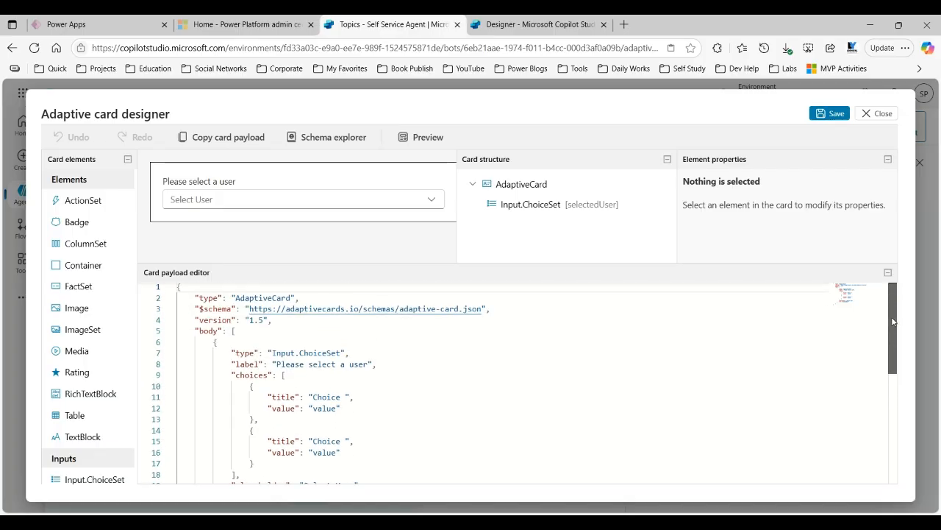
left_click(369, 196)
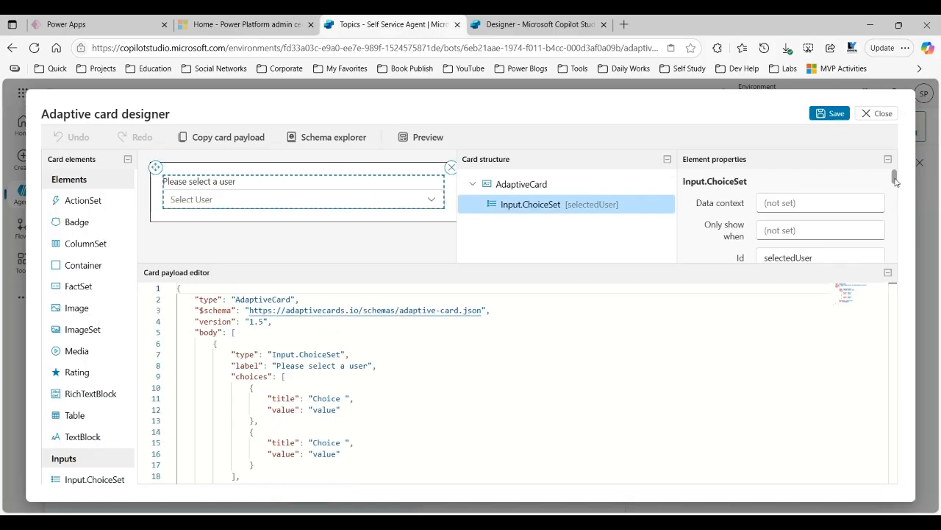
left_click_drag(895, 181, 894, 212)
left_click_drag(893, 220, 871, 254)
double_click(710, 213)
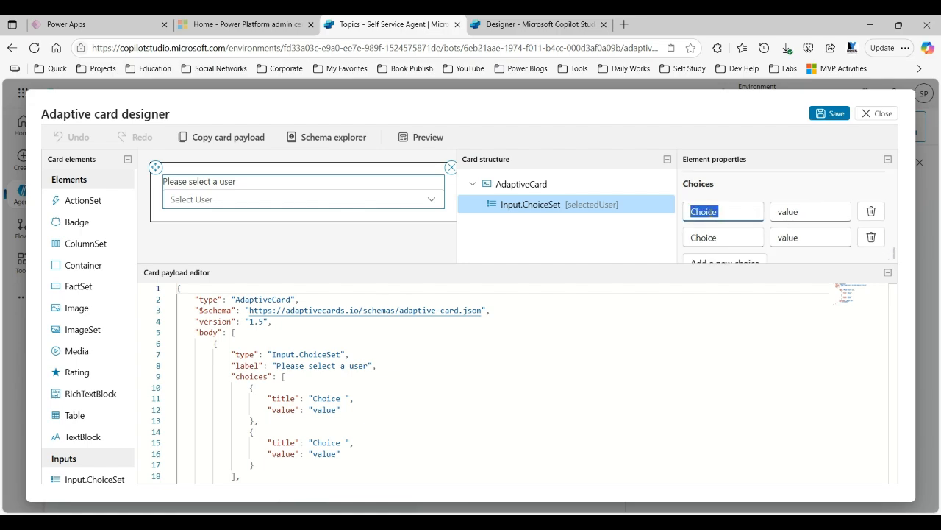
type("Sanjay")
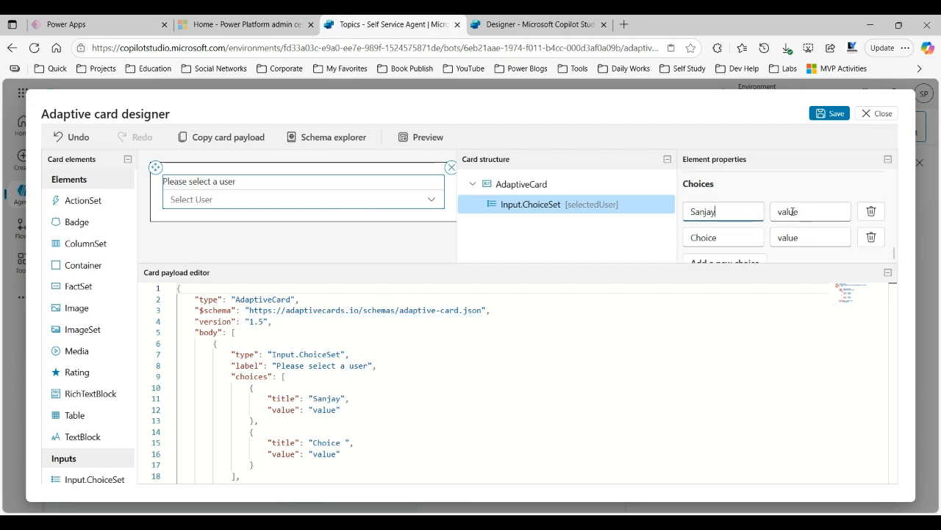
left_click(792, 211)
double_click(792, 211)
type("1")
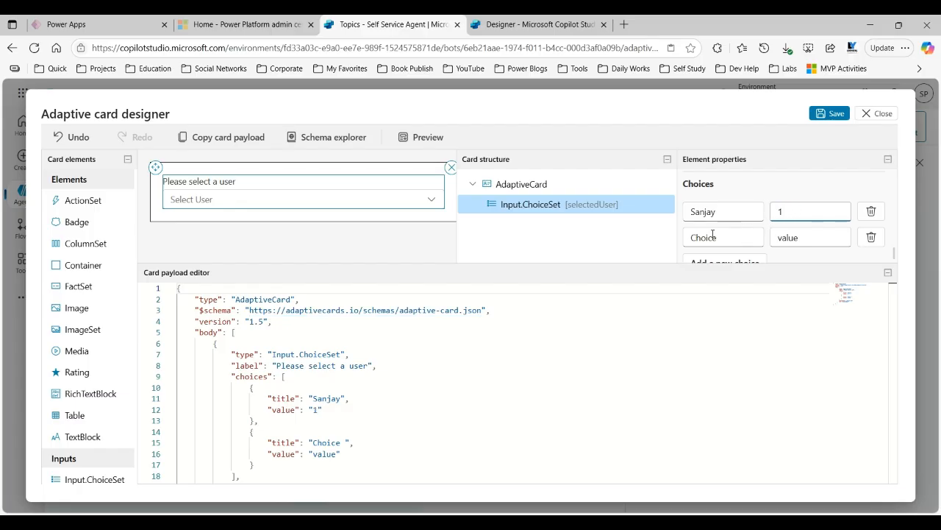
Give the second choice another user's first name as its title and 2 as its value.
double_click(712, 235)
type("SUdhir")
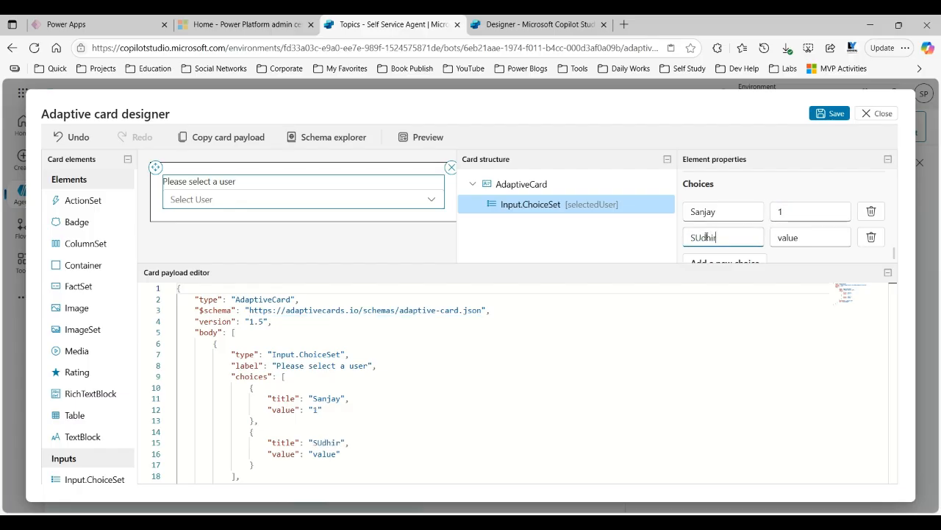
key("BackSpace")
key("BackSpace")
key("BackSpace")
key("BackSpace")
key("BackSpace")
type("udhir")
left_click(789, 238)
type("2")
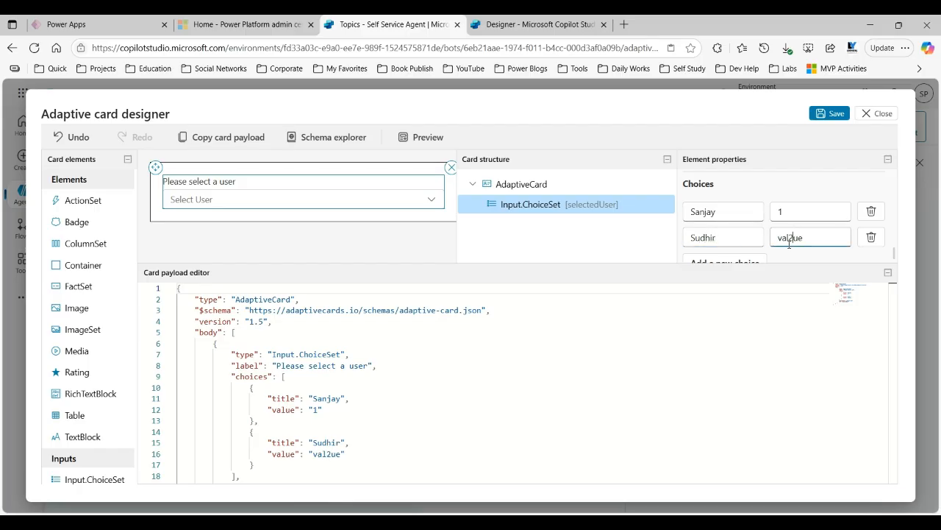
key("ctrl+a")
type("2")
Save the card with its two choices and return from the designer to the topic canvas.
left_click(836, 115)
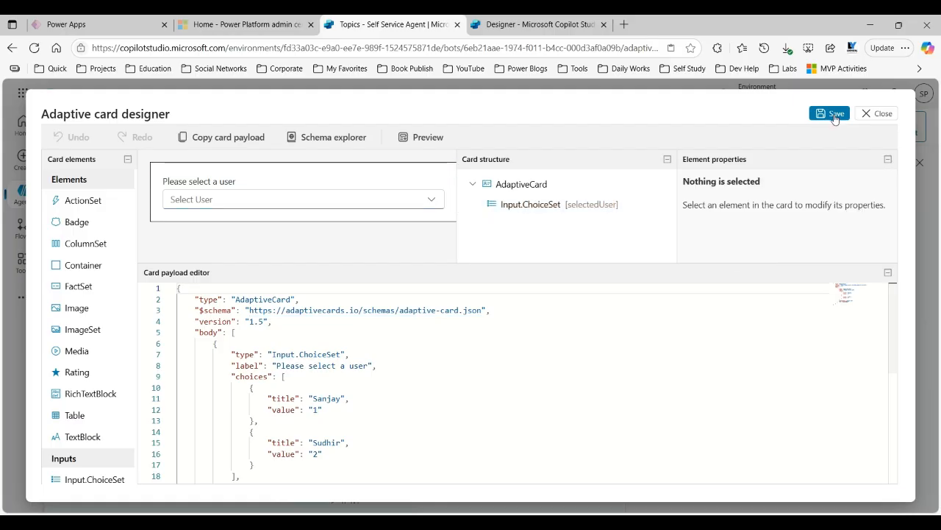
left_click(880, 113)
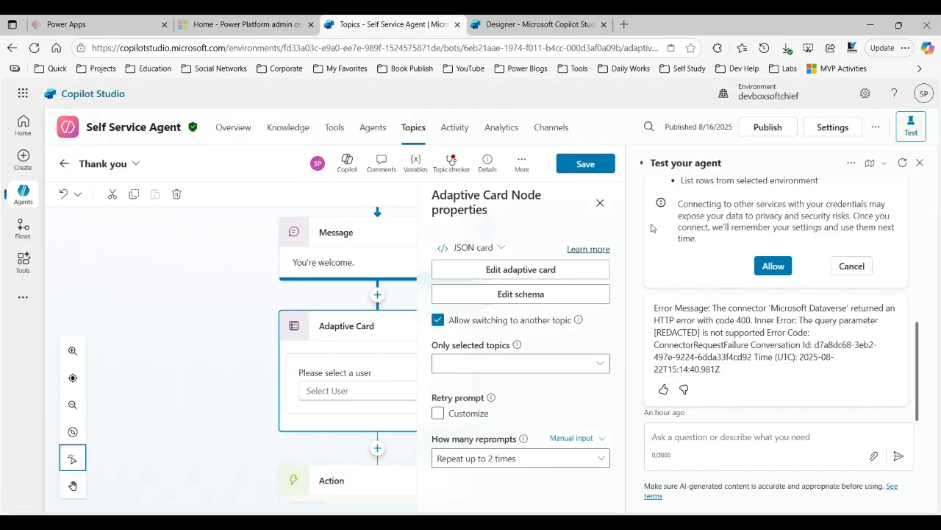
left_click(601, 204)
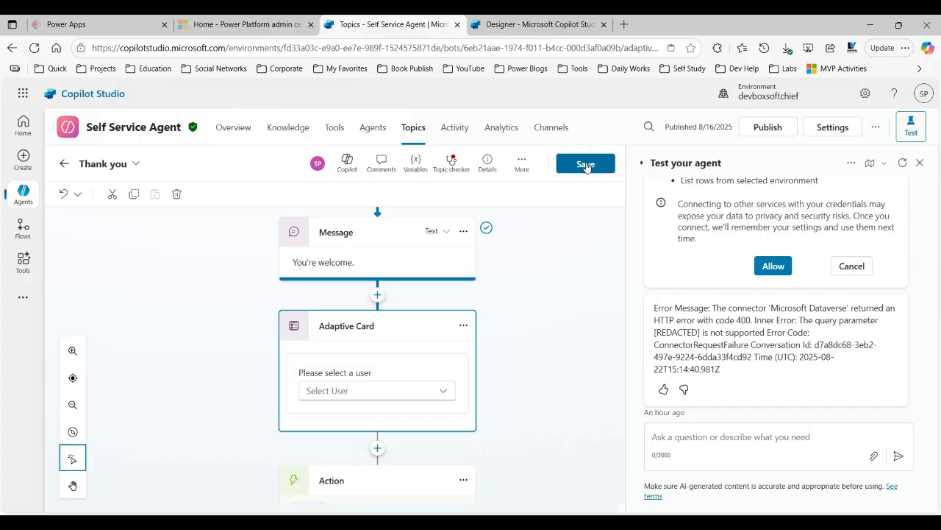
Reopen the Adaptive Card node's card in the designer and add an ActionSet containing an Action.Submit below the choice set.
left_click(464, 326)
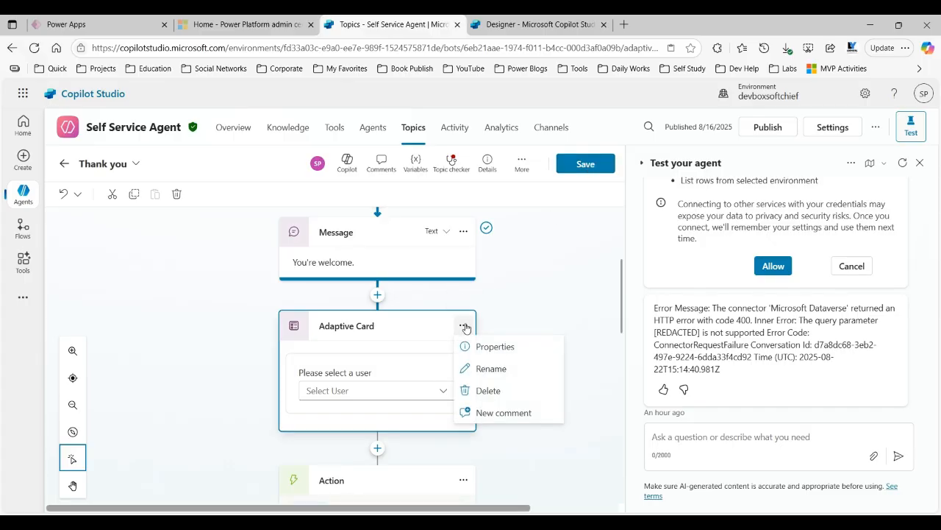
left_click(509, 349)
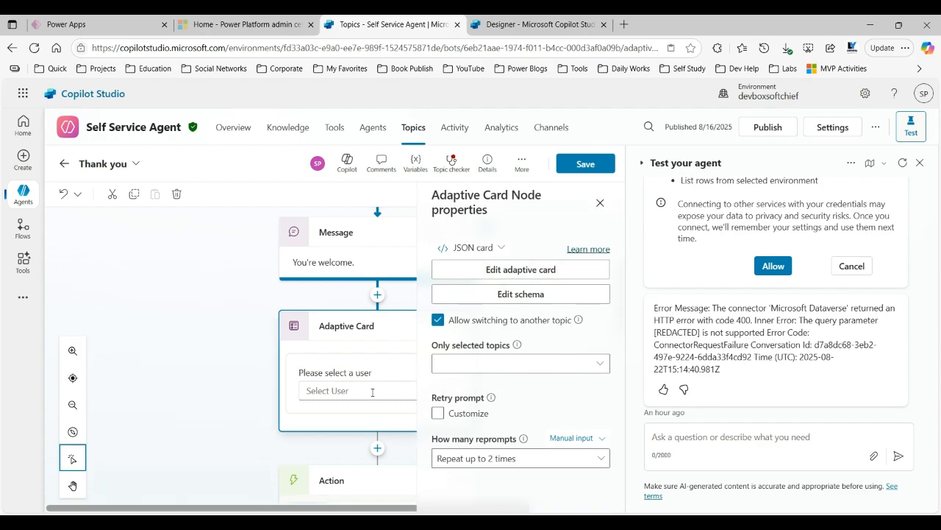
left_click(527, 271)
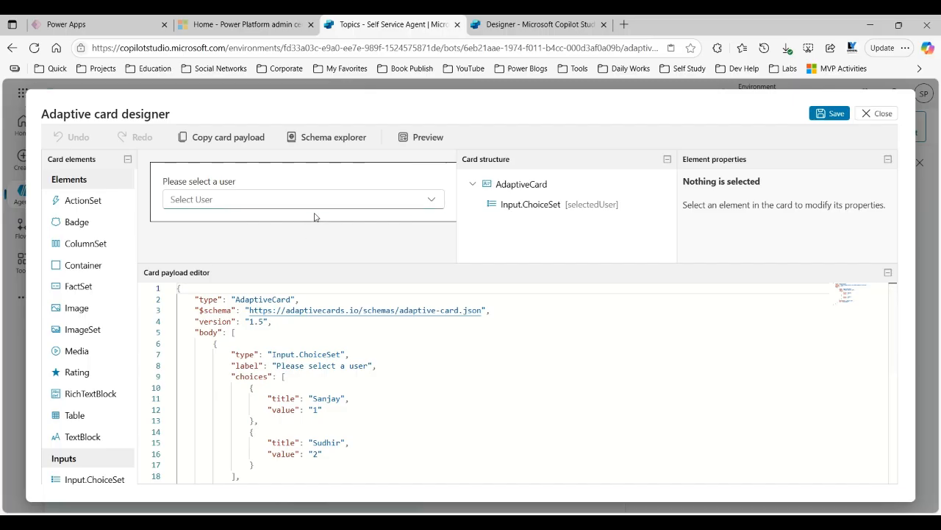
left_click_drag(83, 200, 215, 215)
left_click(390, 249)
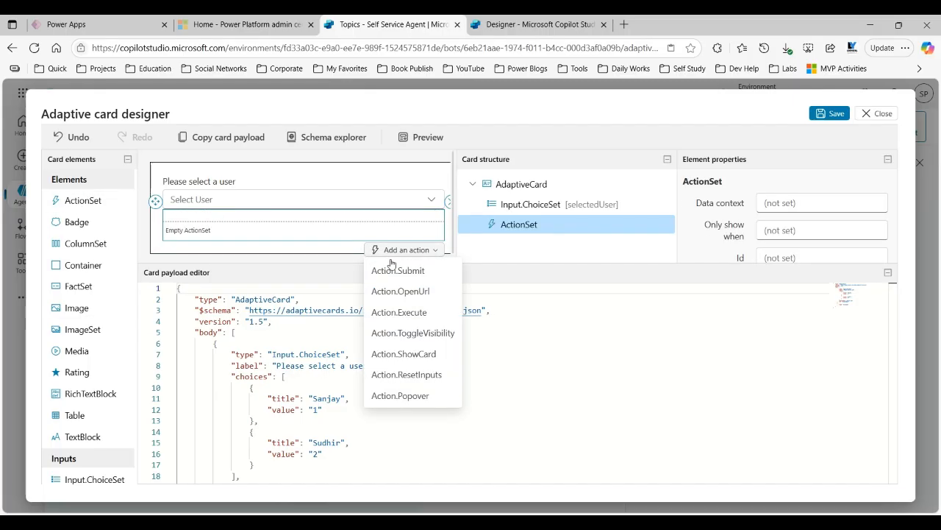
left_click(398, 271)
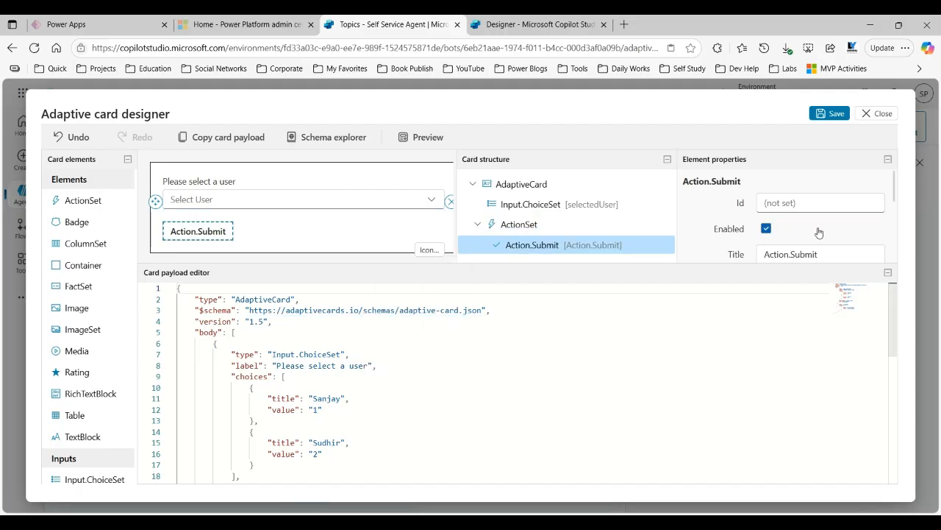
Set the submit action's title to "Submit" and its Id to "btnSubmit".
scroll(809, 195, "down", 2)
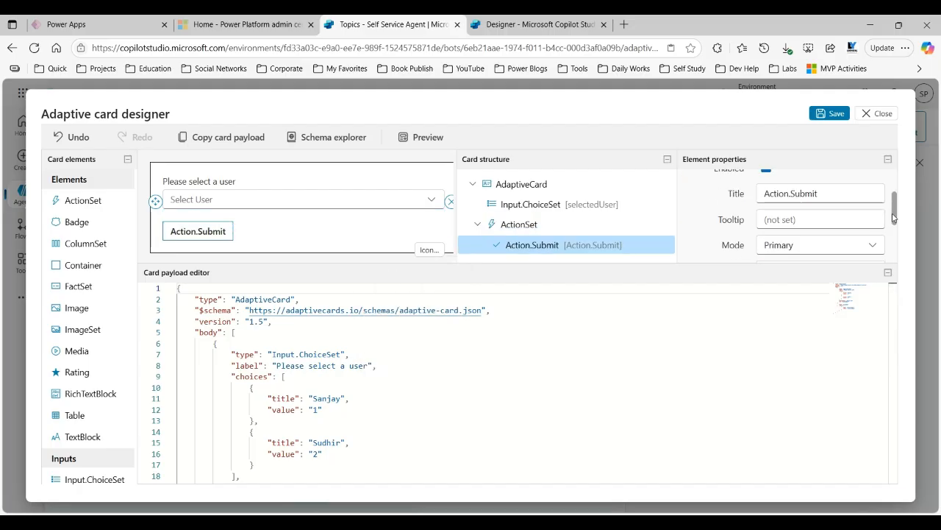
triple_click(790, 194)
type("Submit")
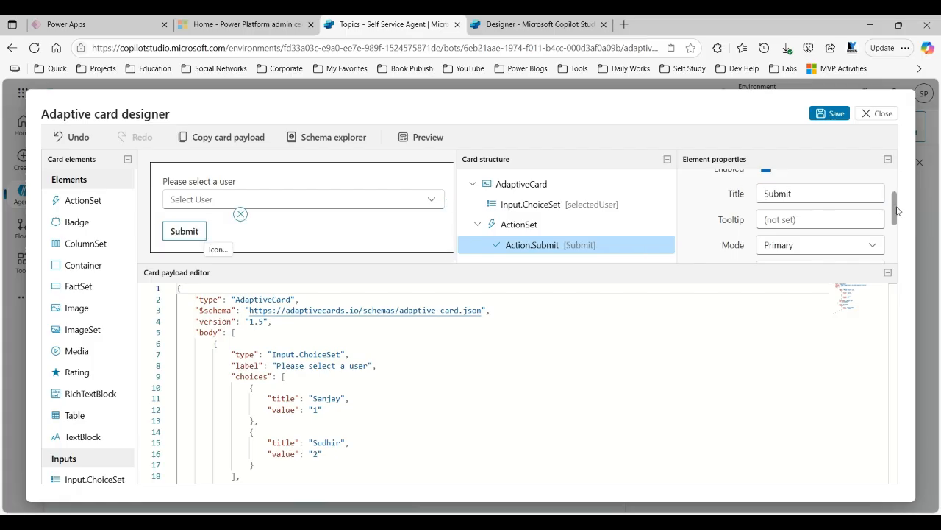
left_click_drag(897, 211, 896, 184)
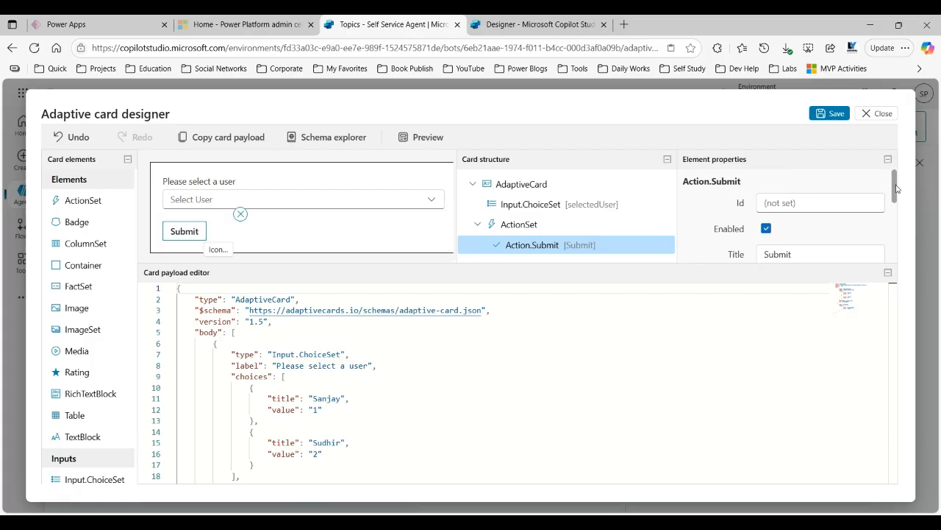
left_click(791, 202)
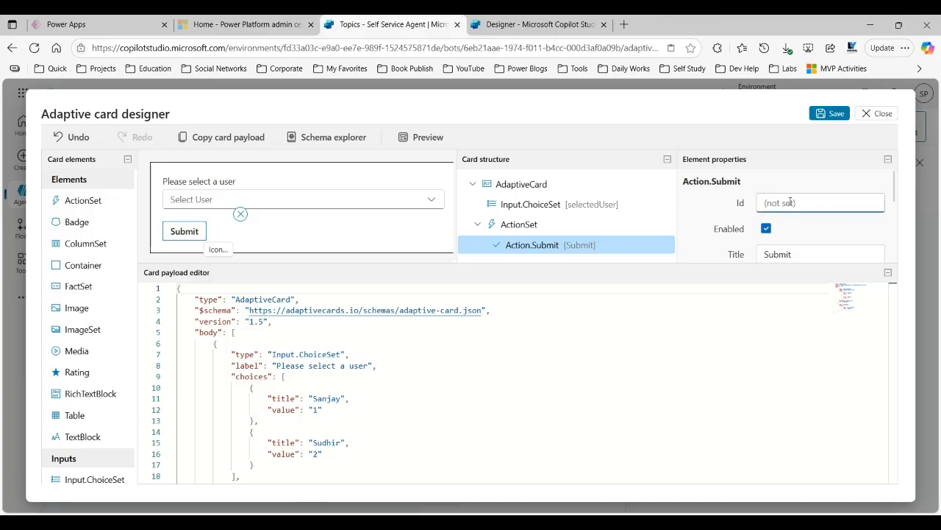
type("btnSUB")
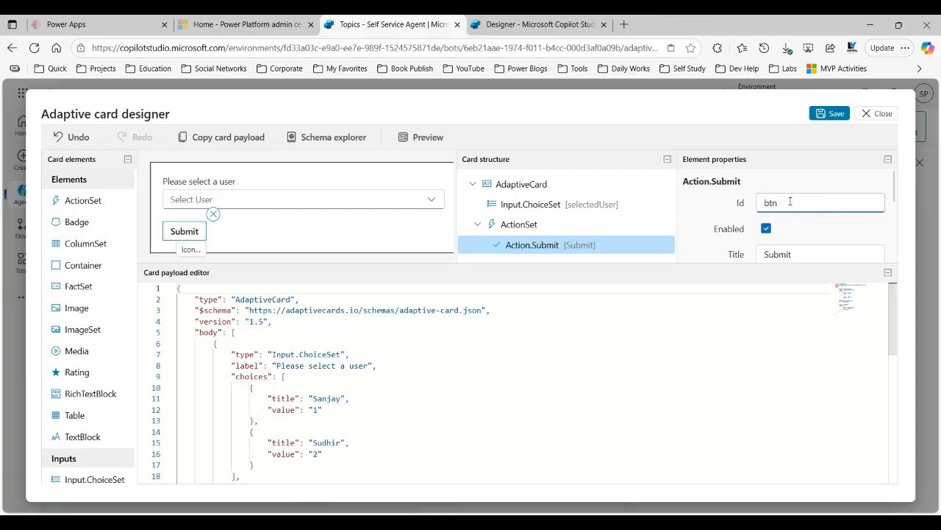
left_click(790, 202)
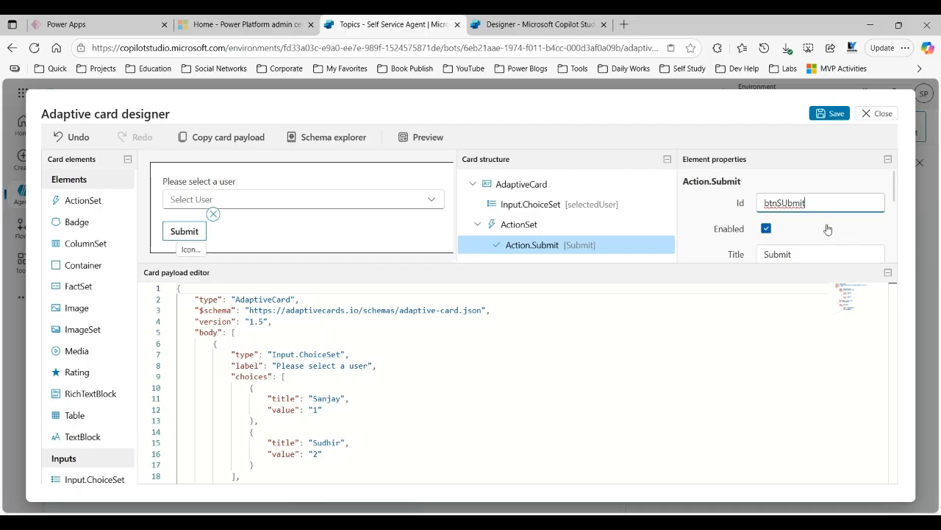
key("BackSpace")
type("u")
Save the card, close the designer and save the Thank you topic.
left_click(841, 118)
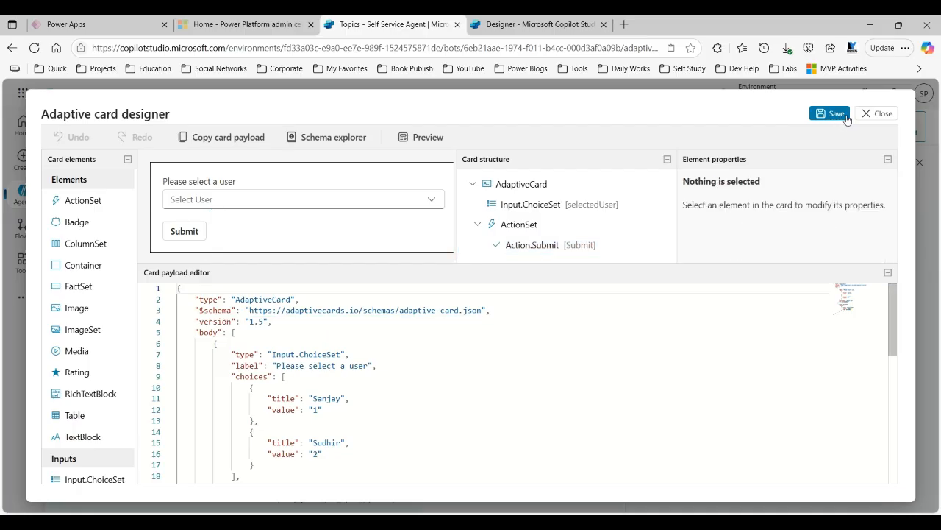
left_click(876, 114)
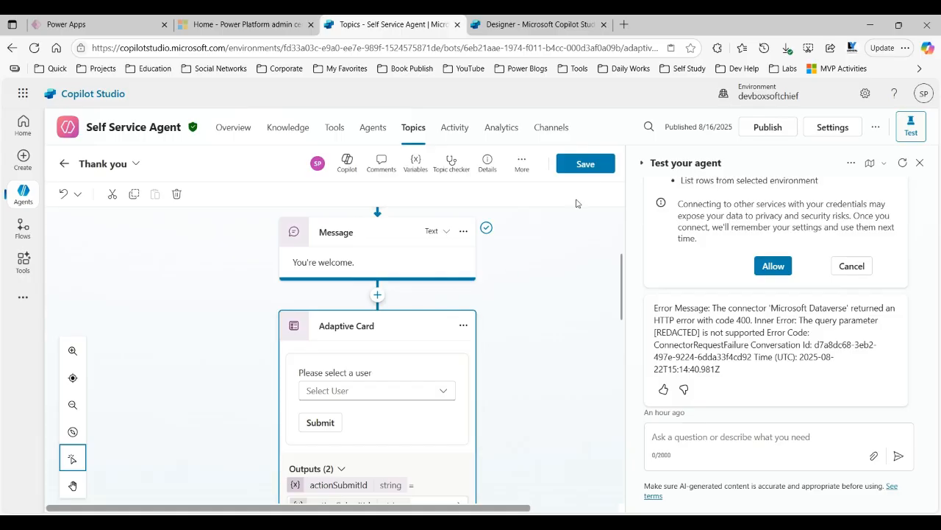
left_click(587, 166)
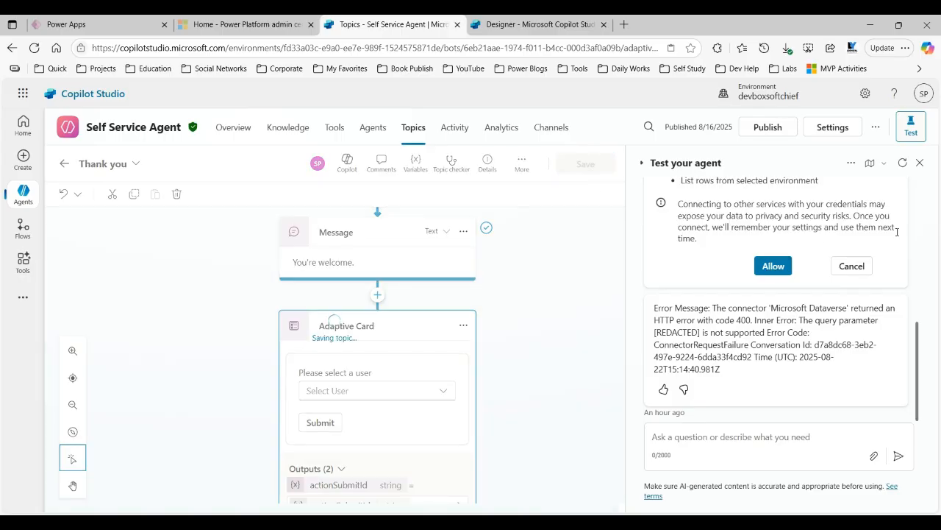
Start a new test conversation with the agent.
scroll(924, 300, "up", 1)
scroll(924, 300, "up", 4)
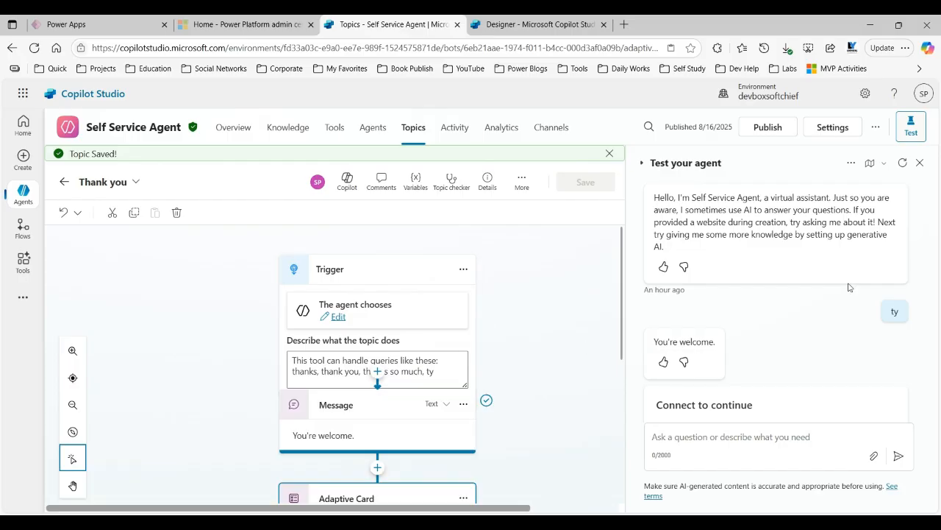
left_click(904, 164)
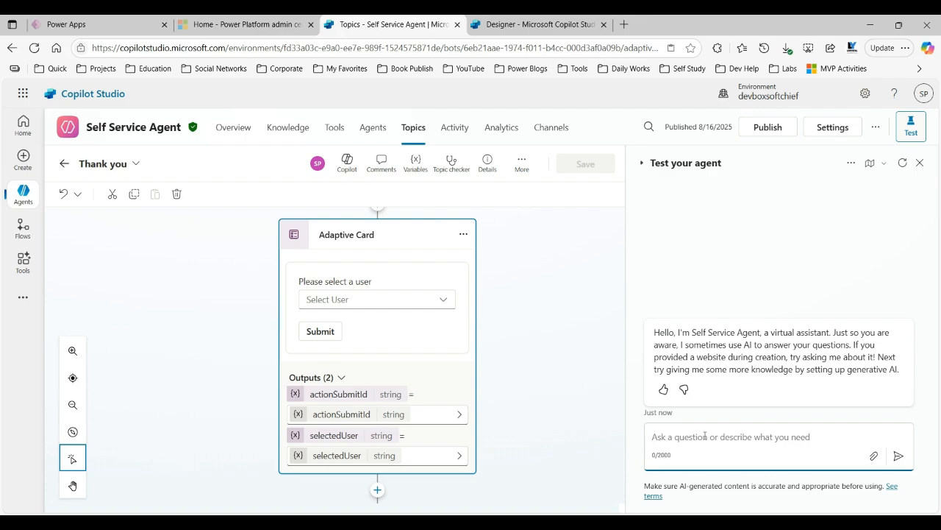
Send "ty" in the test chat and try both users in the adaptive card's choice list, leaving the second one selected.
type("ty")
key("Return")
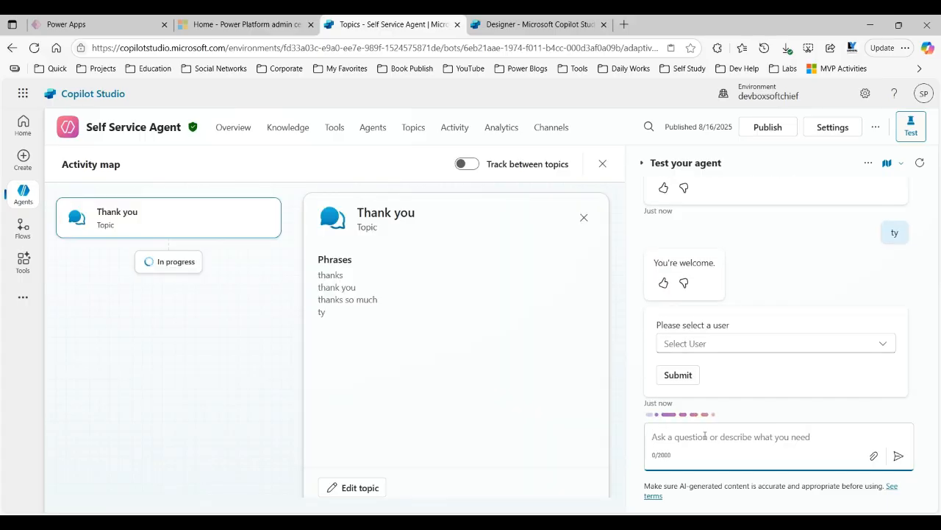
left_click(751, 354)
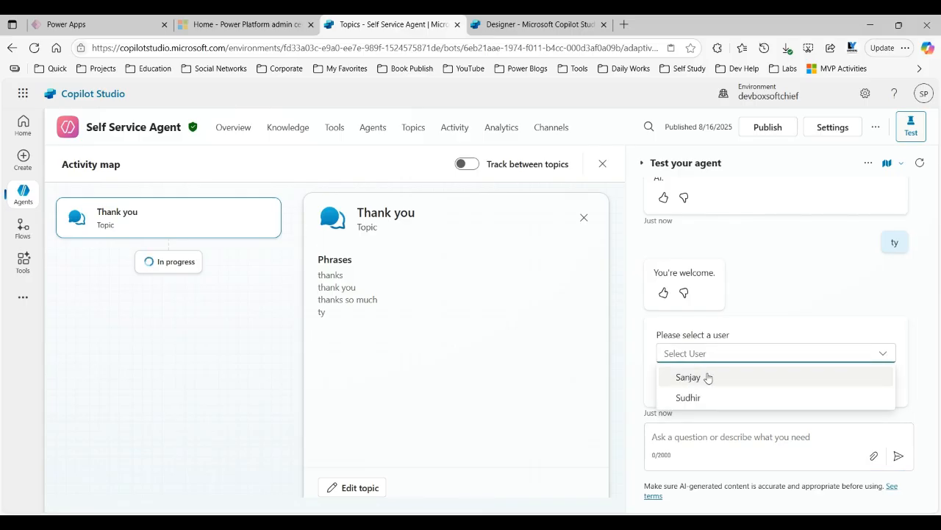
left_click(708, 377)
left_click(718, 356)
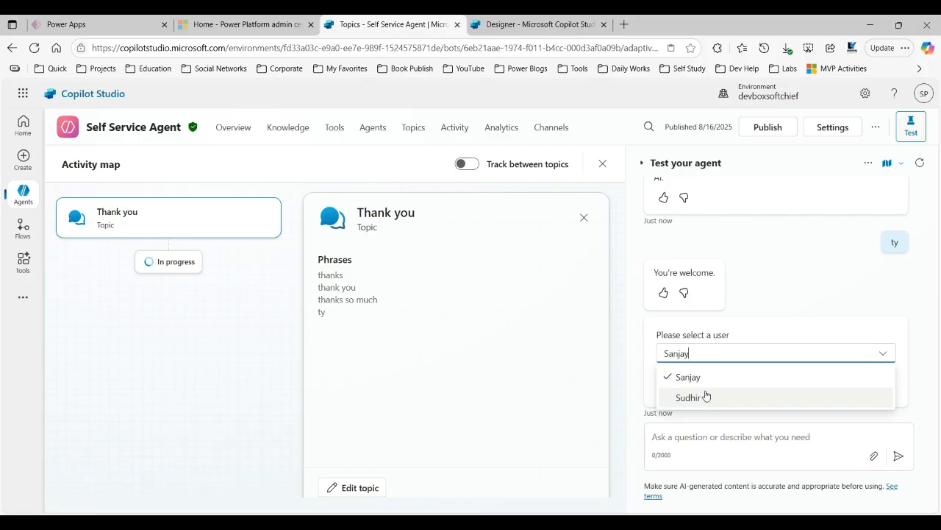
left_click(704, 396)
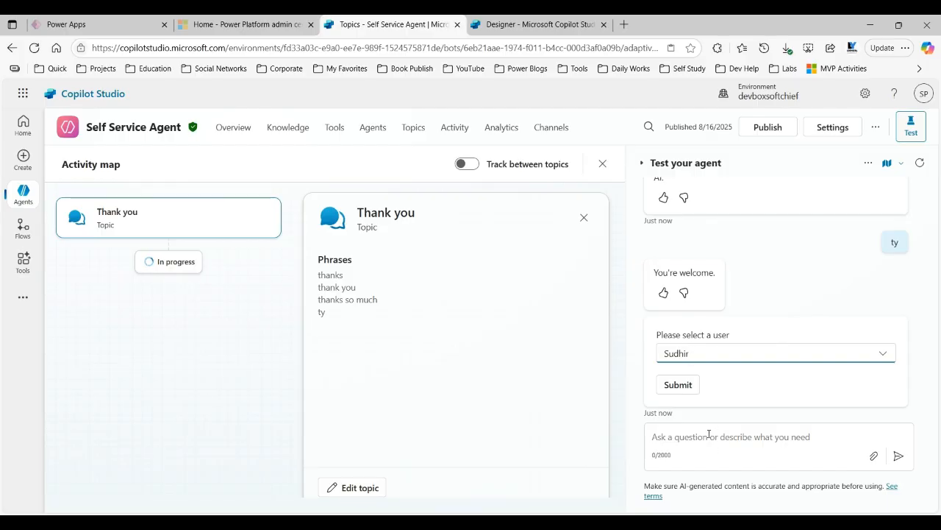
Review the choices offered in the test chat's card again and close the activity map.
left_click(885, 352)
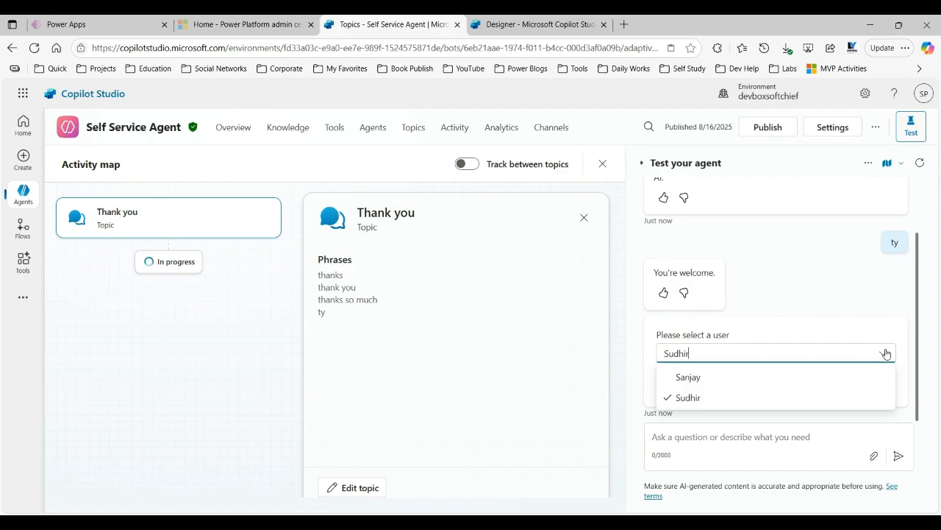
left_click(727, 335)
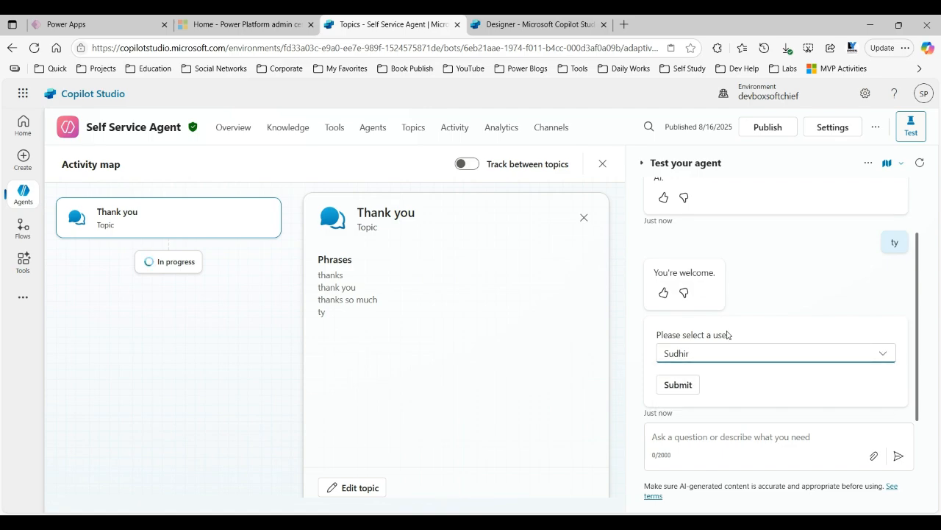
left_click(679, 352)
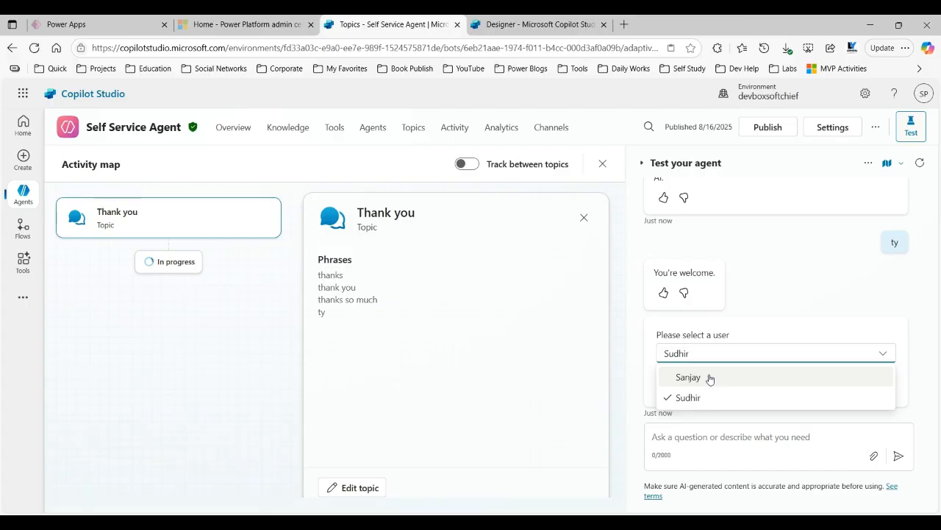
left_click(603, 163)
left_click(602, 164)
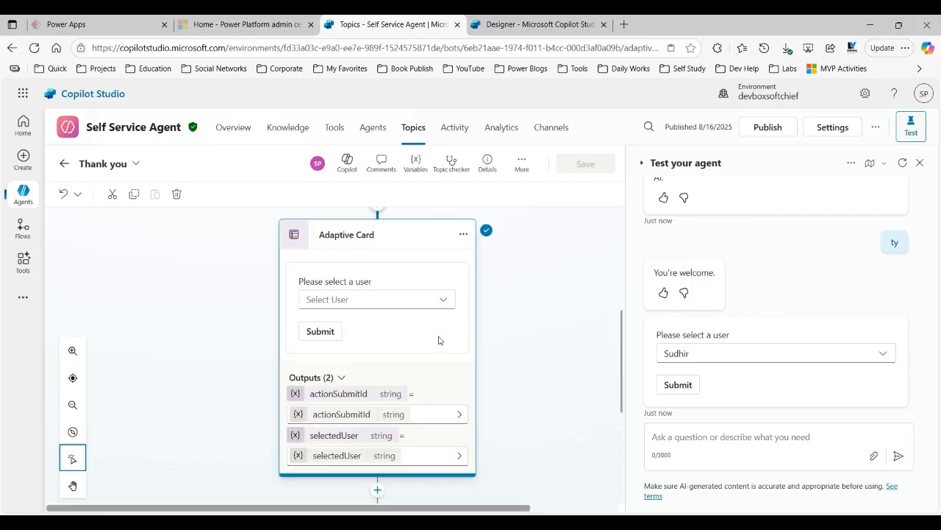
Open the Adaptive Card node's card in the designer, examine the choices array in its payload, and close the designer and node properties.
left_click(464, 234)
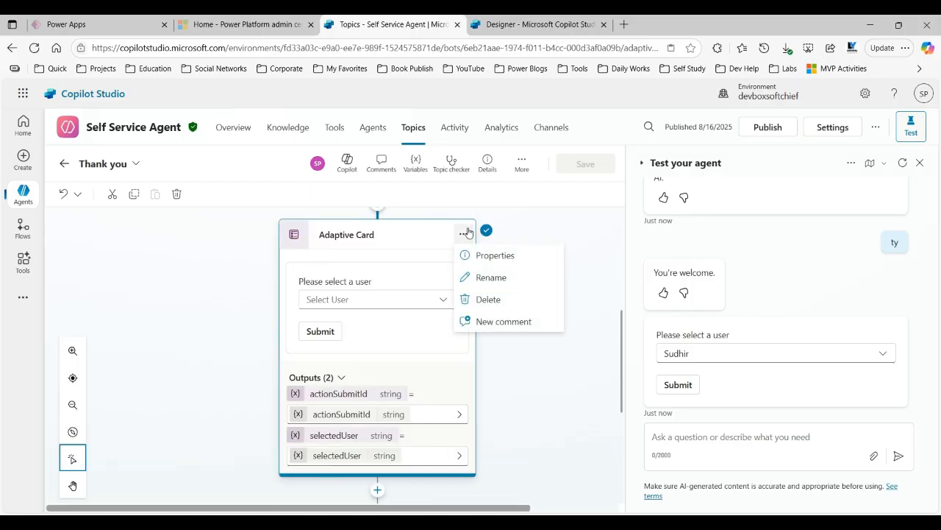
left_click(510, 265)
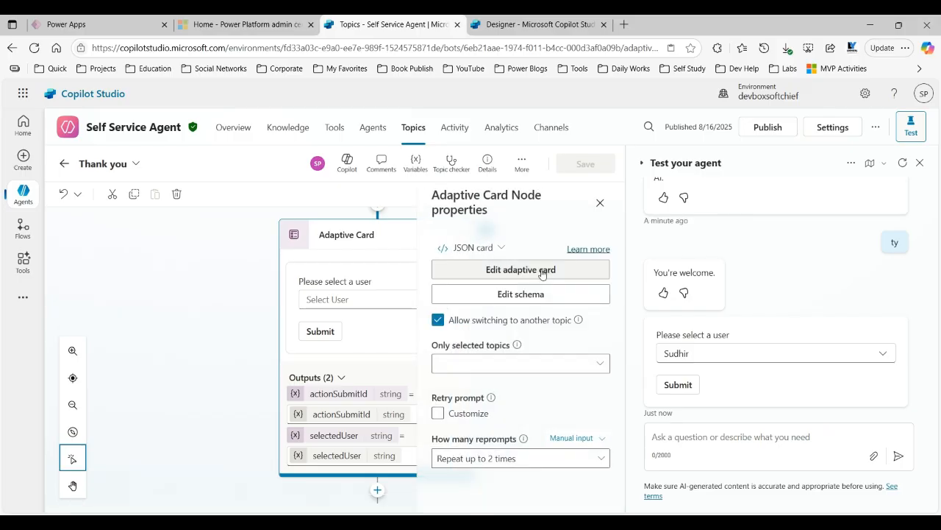
left_click(502, 270)
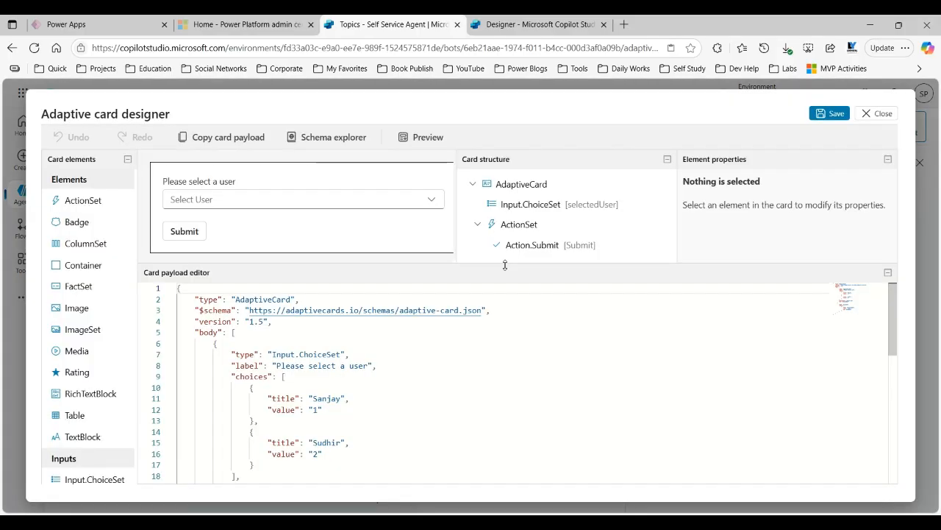
left_click_drag(891, 309, 895, 332)
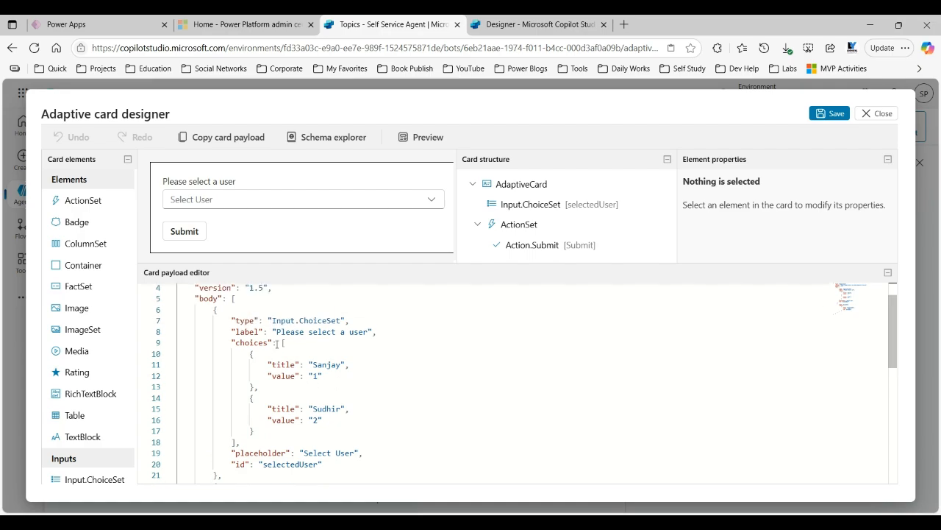
left_click_drag(277, 344, 283, 428)
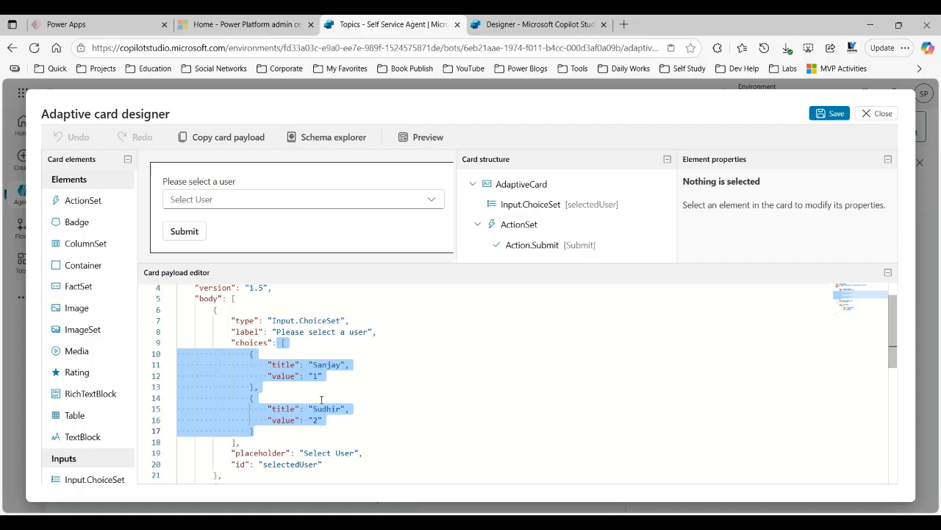
left_click(880, 114)
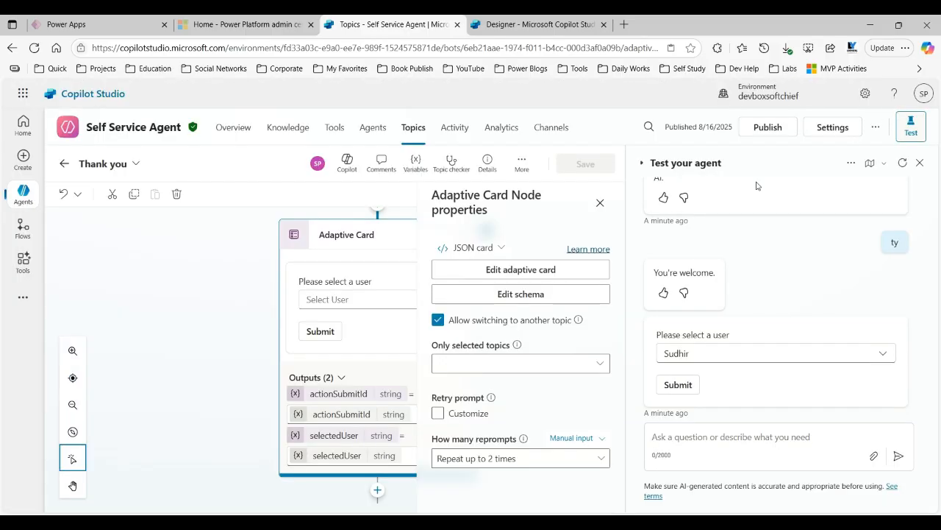
left_click(600, 204)
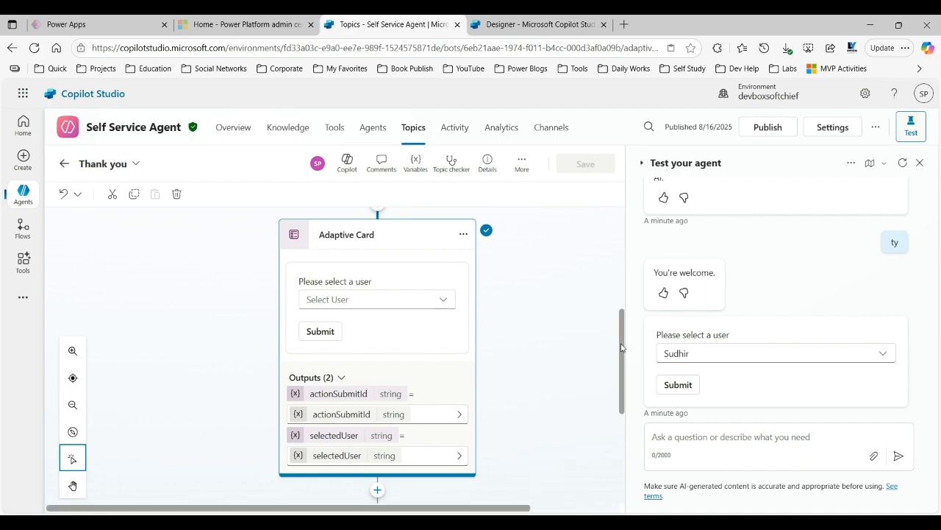
Browse the node types and tools that can be added between the Message and Adaptive Card nodes.
left_click_drag(622, 342, 622, 329)
scroll(621, 317, "up", 2)
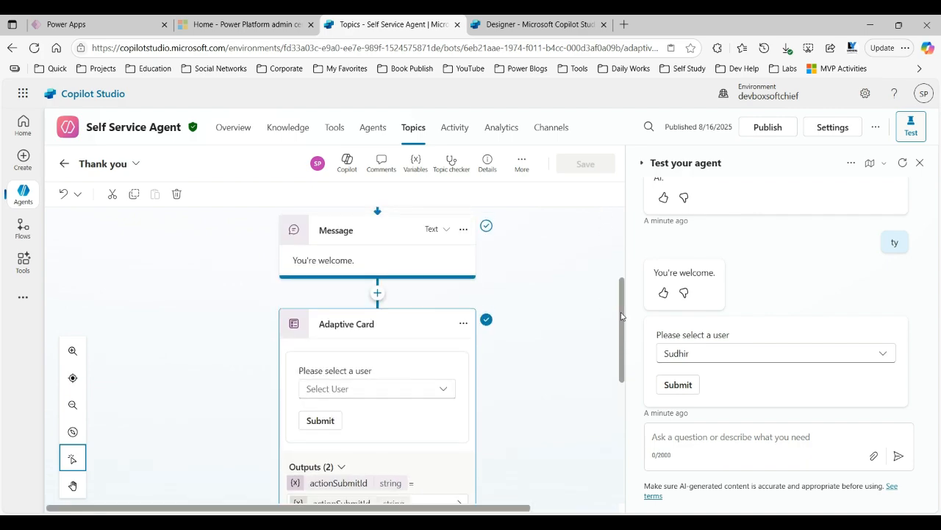
scroll(620, 316, "down", 1)
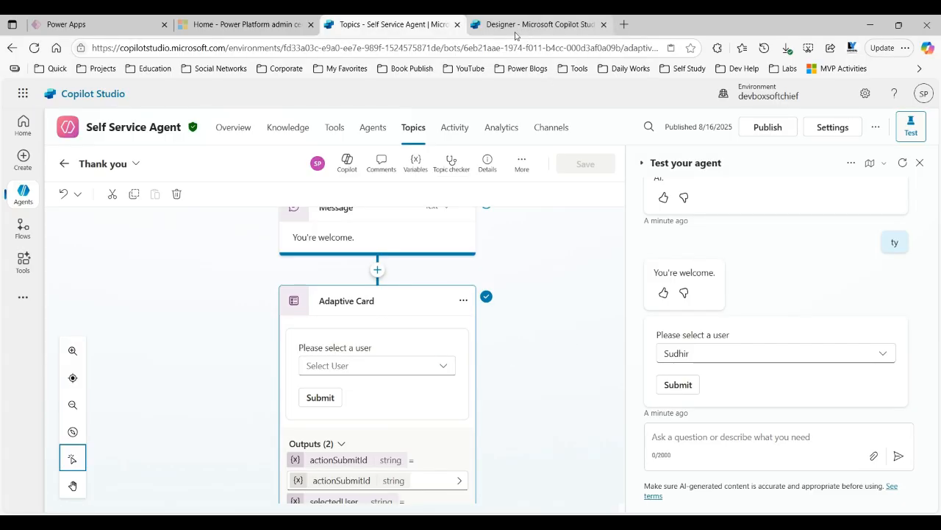
left_click(377, 271)
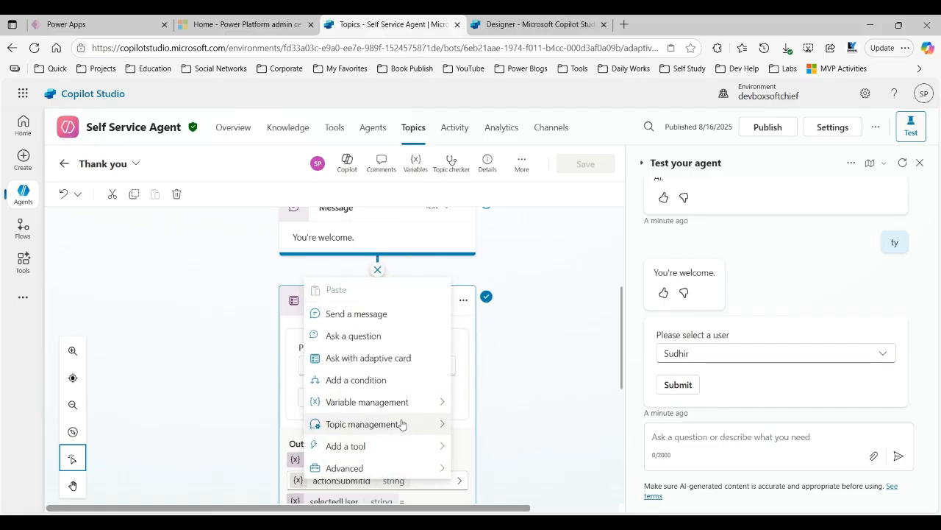
mouse_move(412, 426)
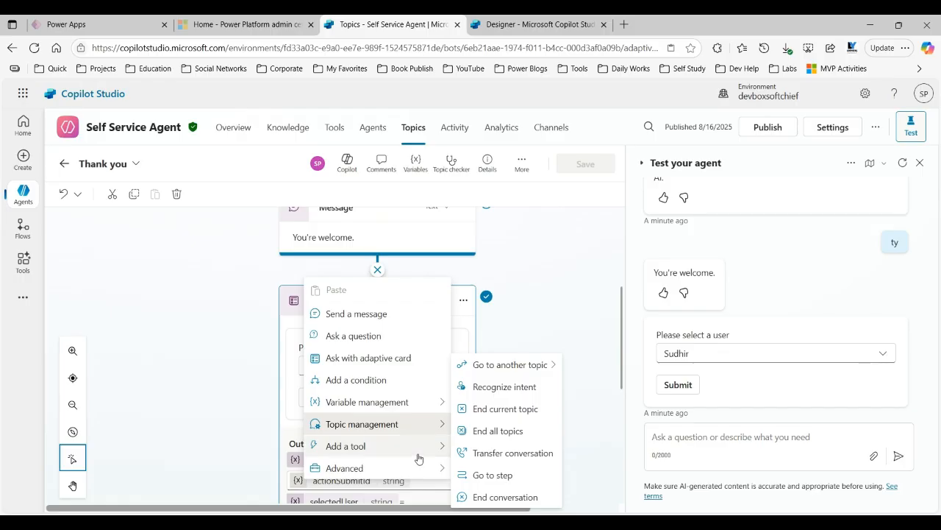
mouse_move(423, 452)
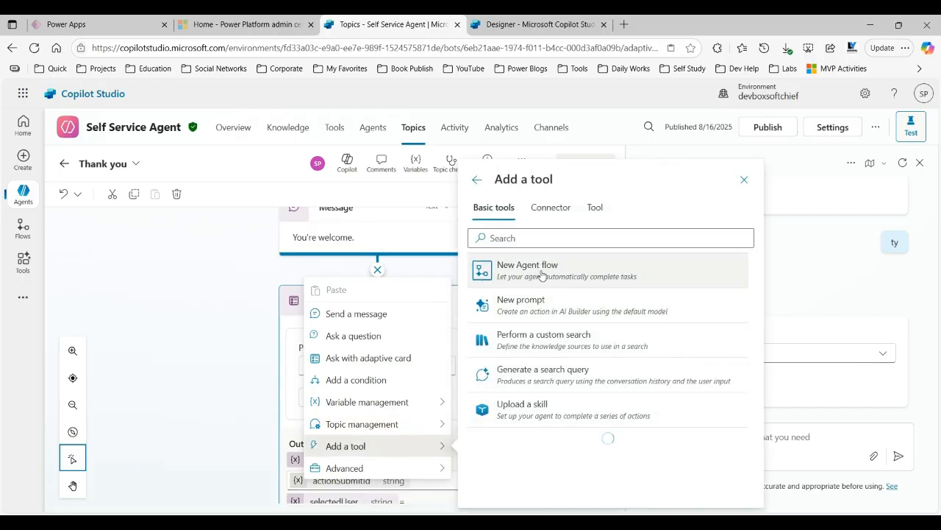
Switch to the GetLitUsers flow's designer and examine the parameters of its agent trigger and List rows action.
left_click(533, 25)
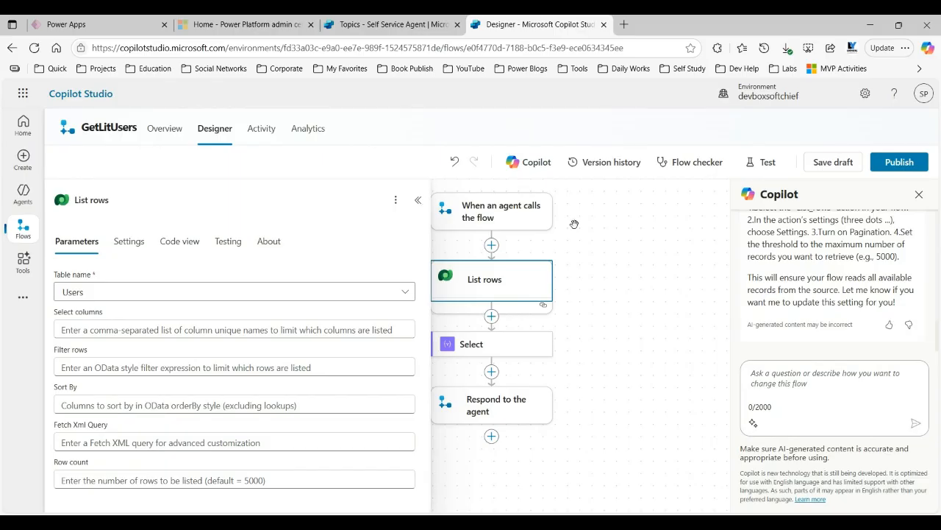
left_click(574, 224)
left_click(491, 213)
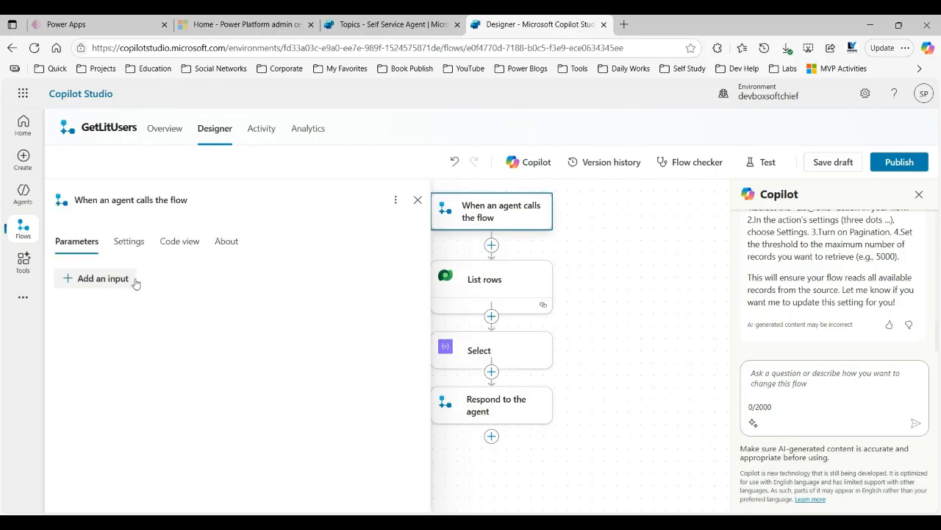
left_click(502, 281)
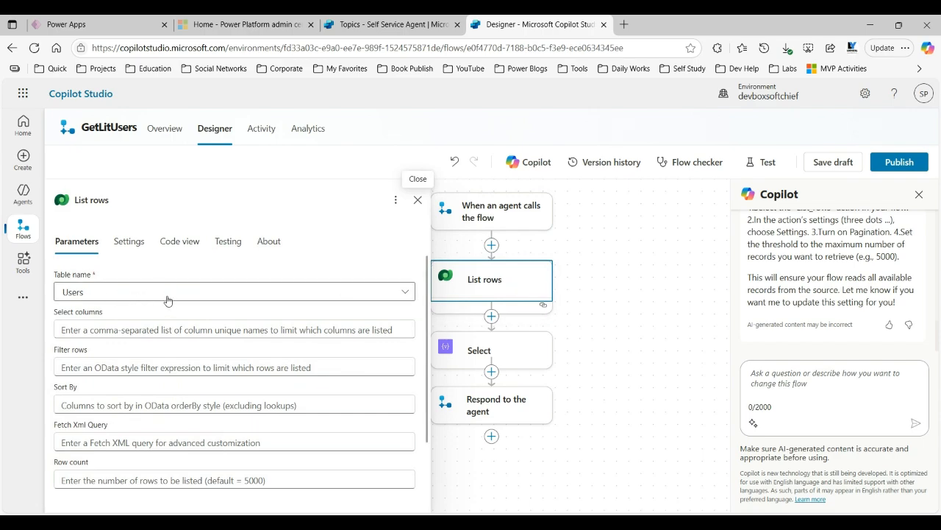
Examine the Select action's key mappings and the output parameter returned by the Respond to the agent action.
left_click(498, 352)
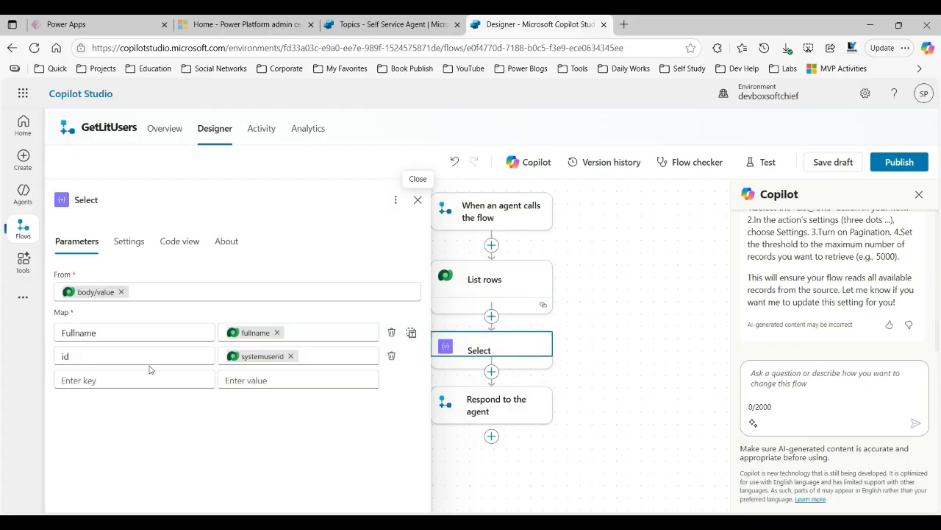
double_click(78, 333)
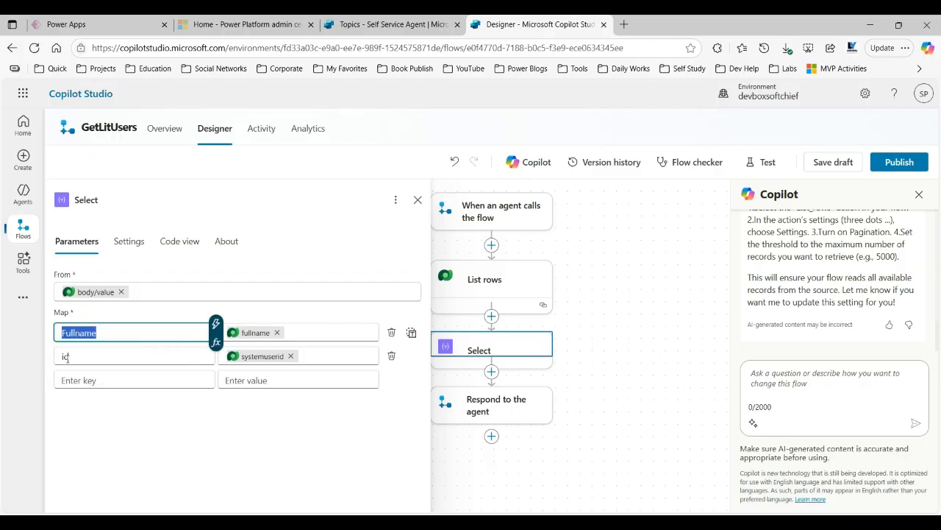
left_click(66, 357)
left_click(82, 345)
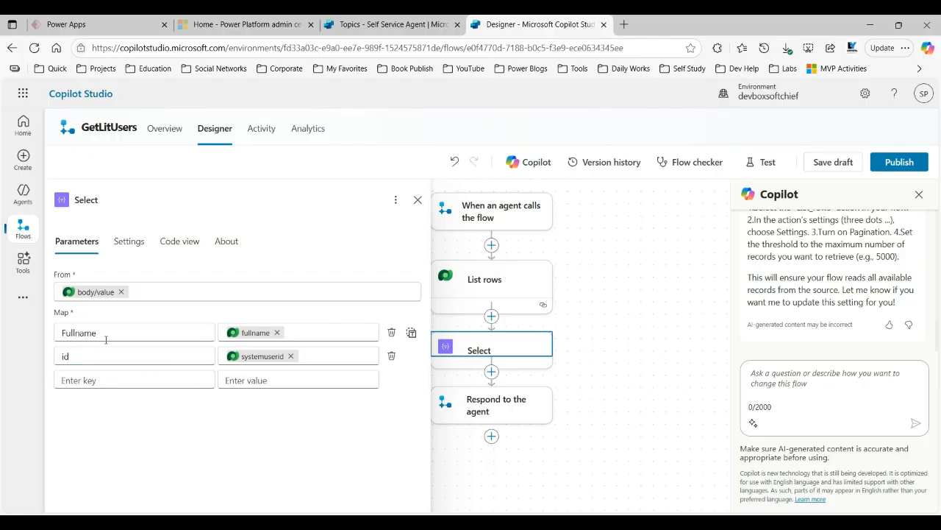
left_click(70, 354)
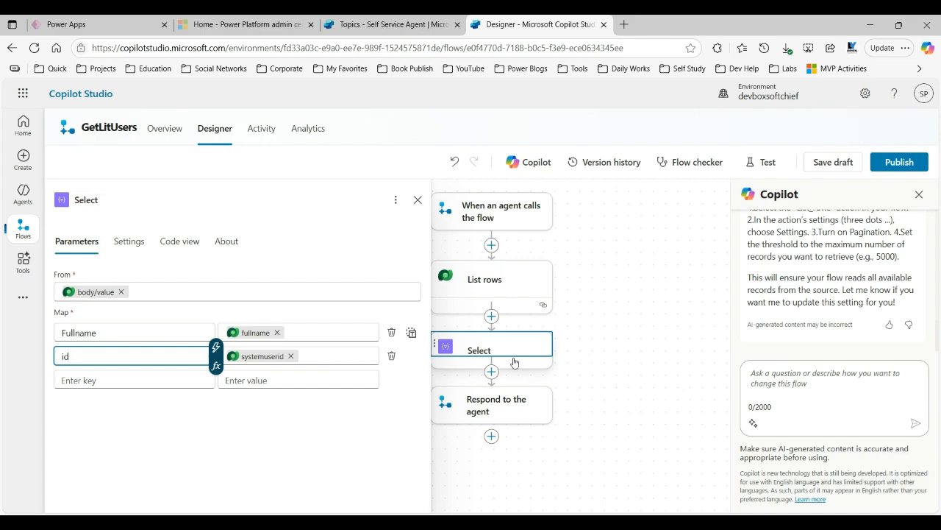
left_click(513, 404)
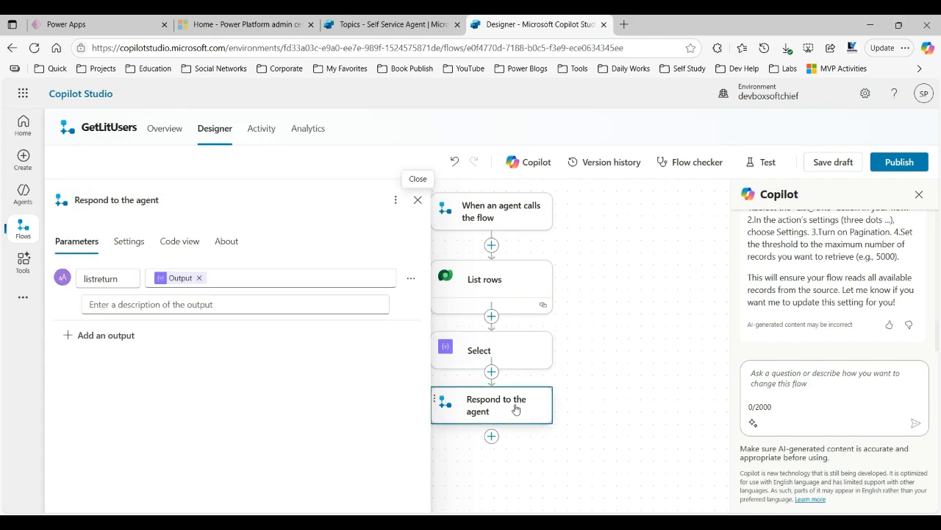
double_click(89, 277)
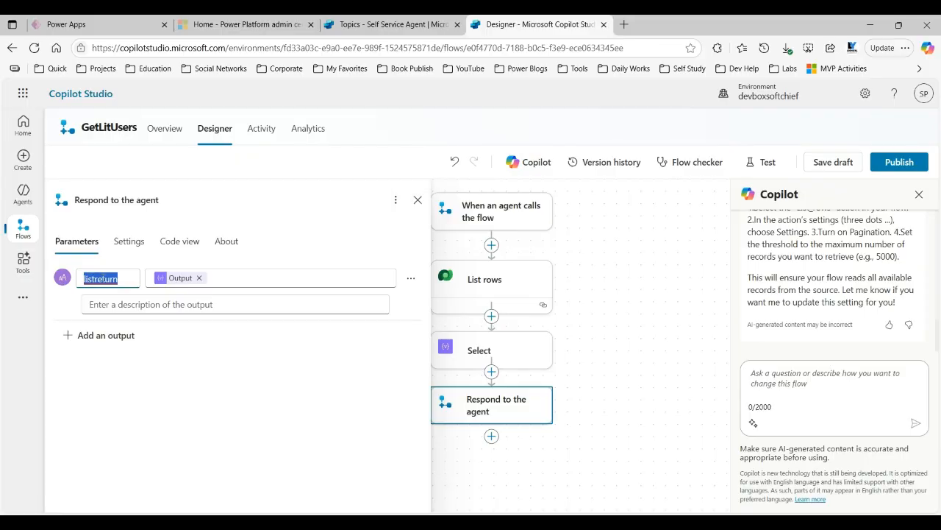
left_click(502, 357)
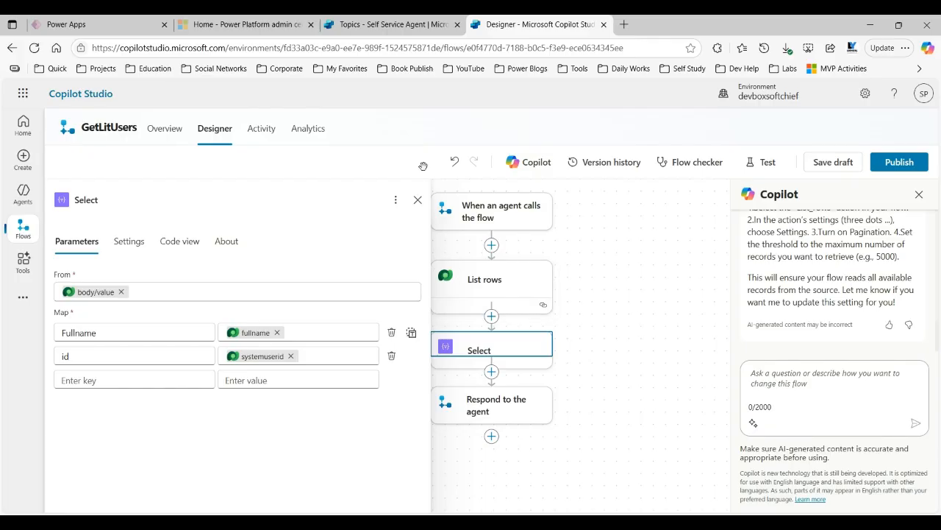
Return to the Thank you topic and add the GetLitUsers flow as a tool between the Message and Adaptive Card nodes.
left_click(358, 24)
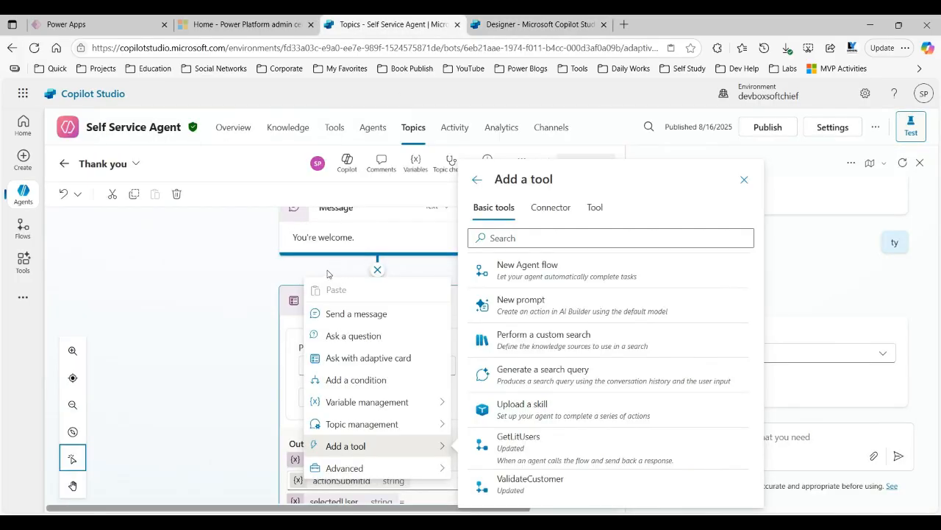
left_click(251, 302)
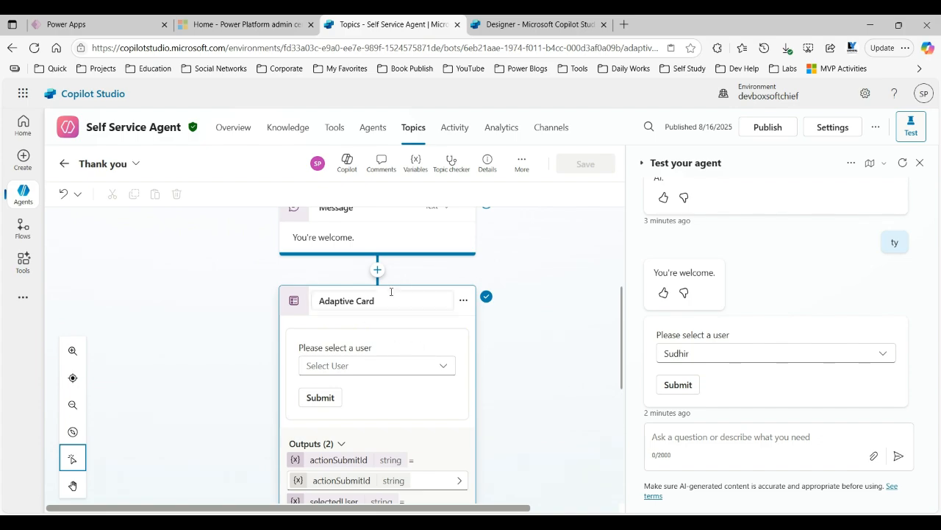
left_click(378, 270)
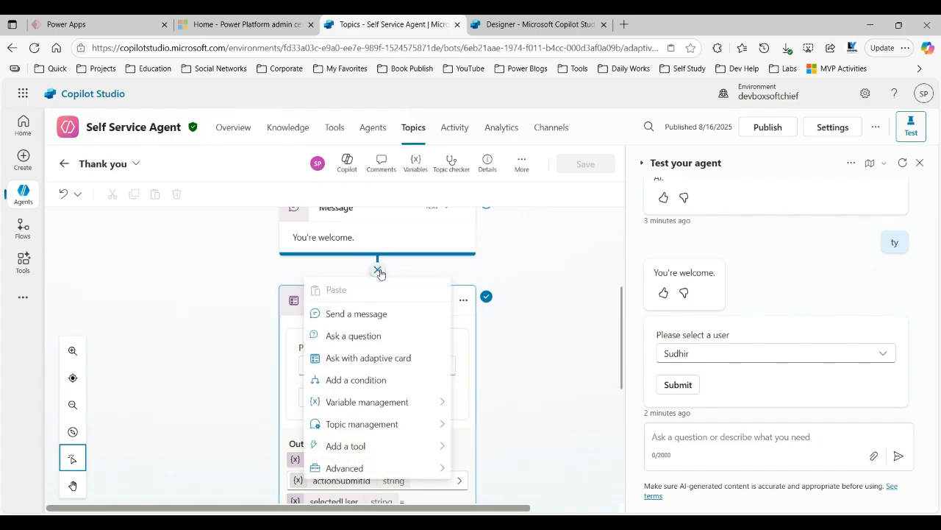
mouse_move(401, 426)
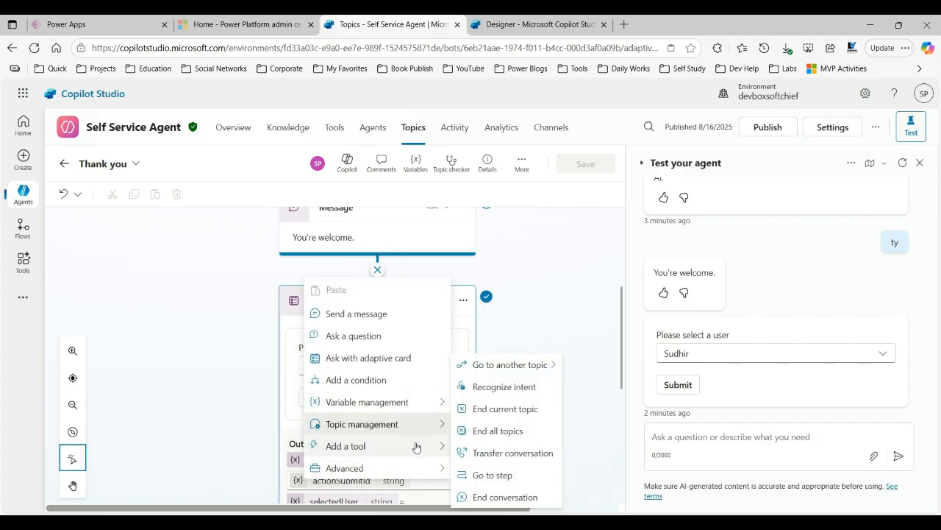
mouse_move(416, 447)
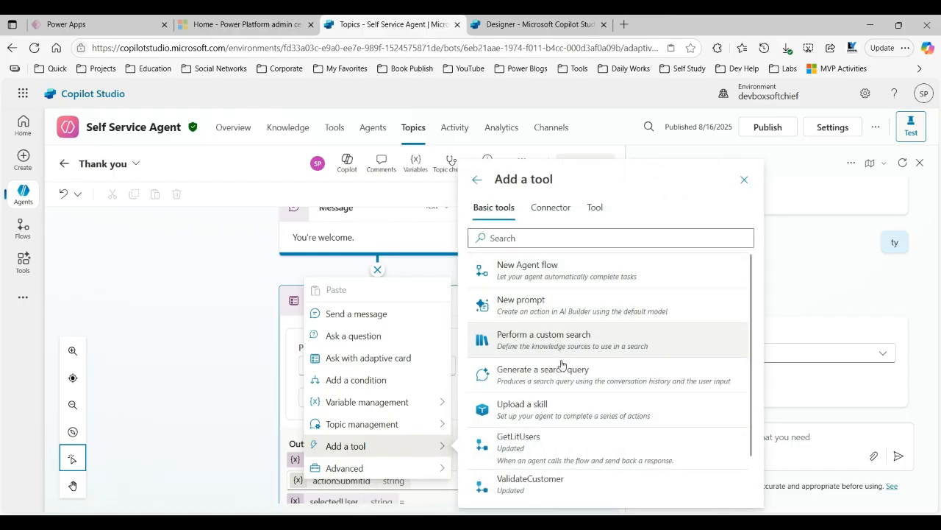
left_click(552, 441)
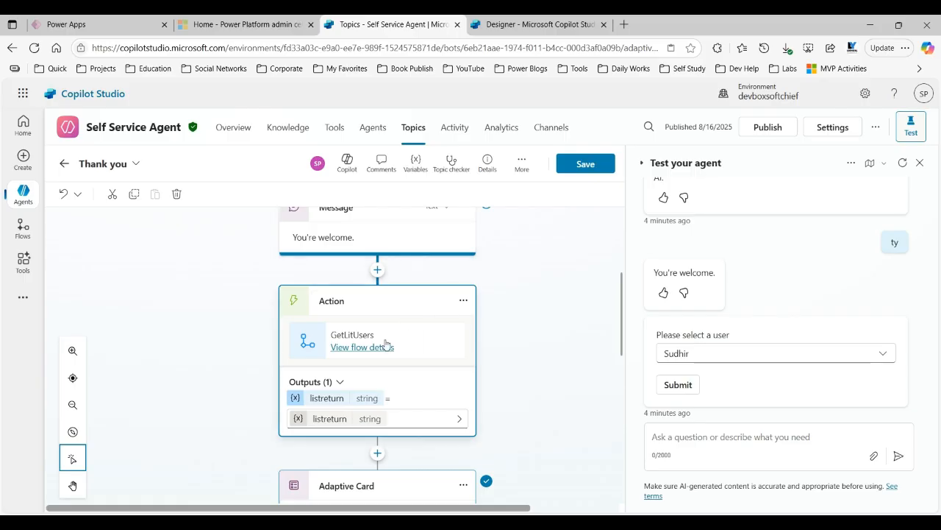
key("alt+Tab")
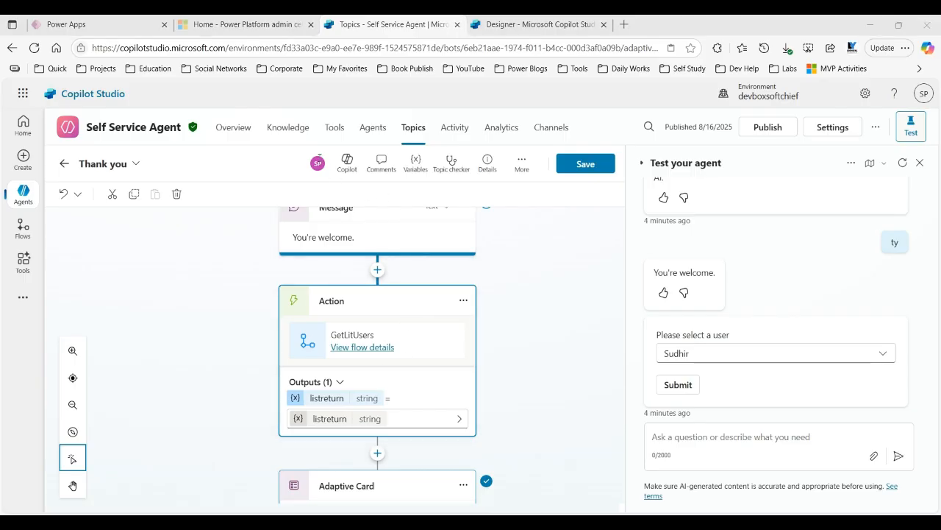
key("alt+Tab")
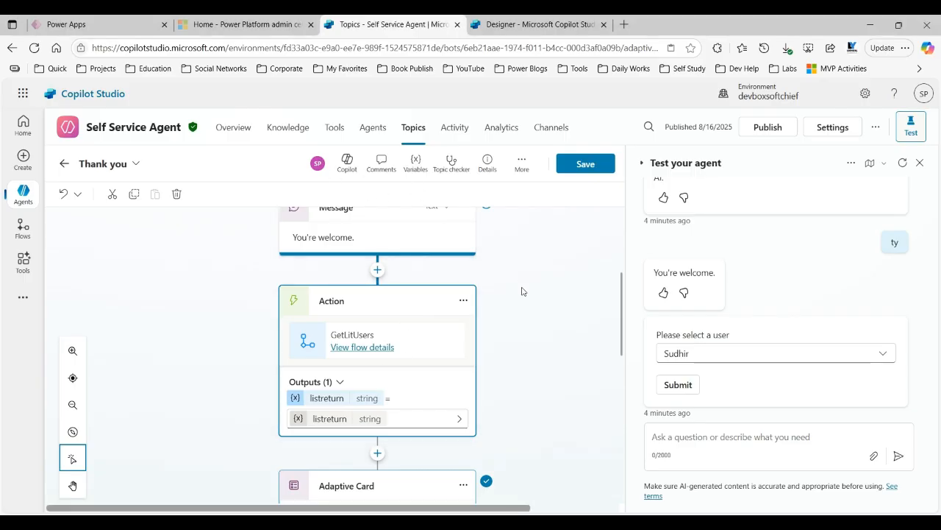
Open the Adaptive Card node's properties and switch its card format from JSON to Formula.
left_click_drag(621, 295, 624, 330)
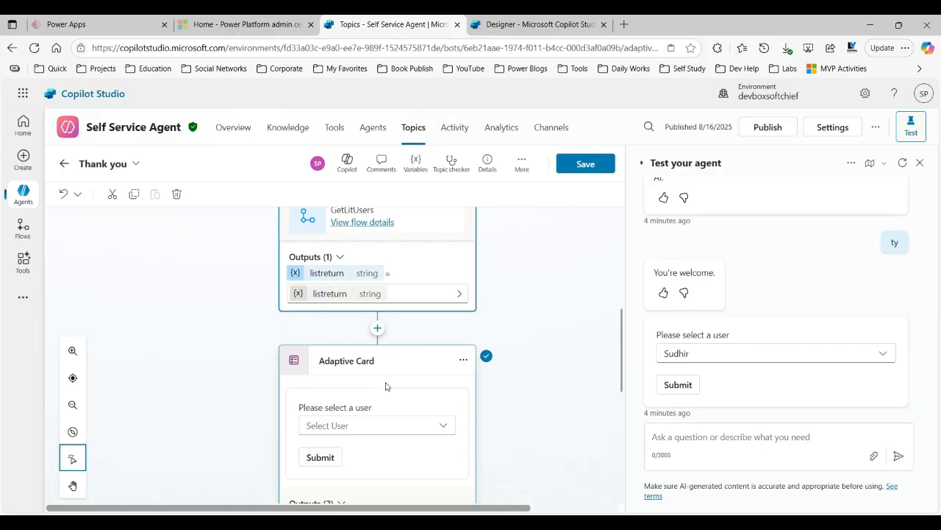
left_click(464, 359)
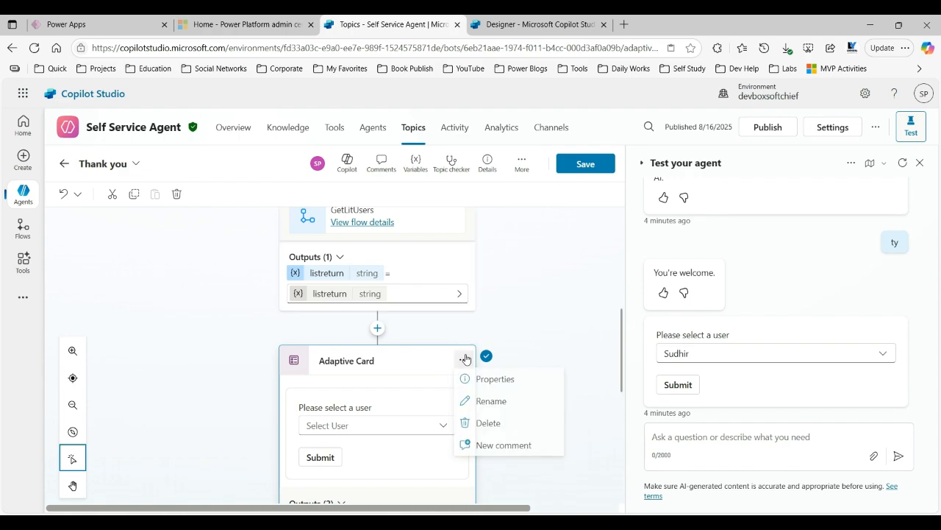
left_click(499, 381)
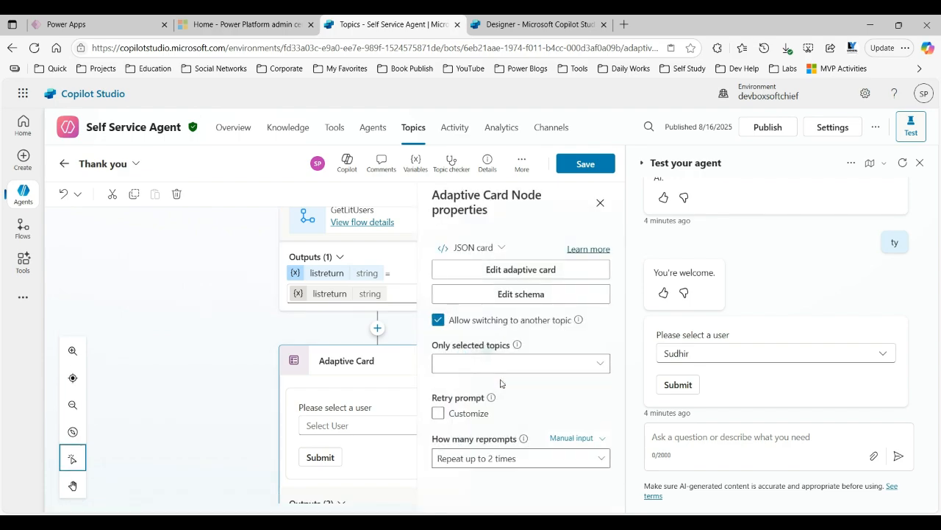
left_click(473, 249)
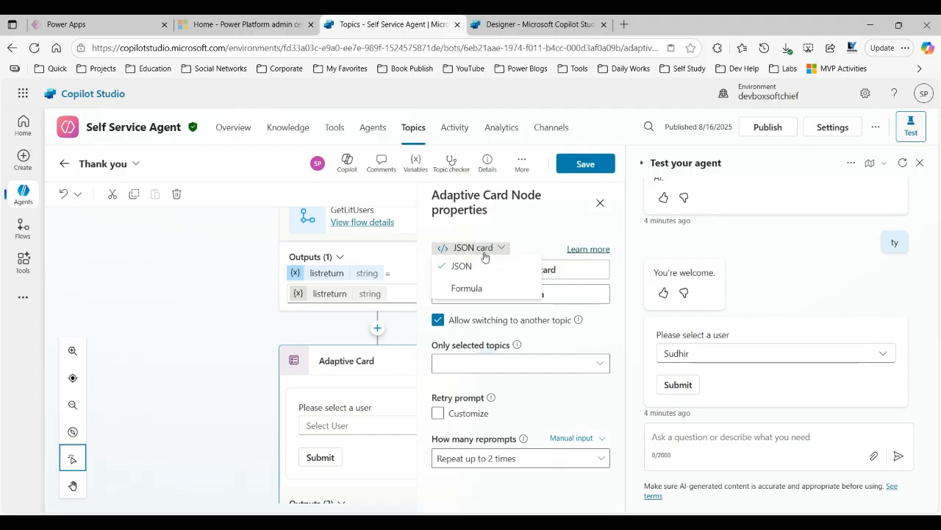
left_click(477, 289)
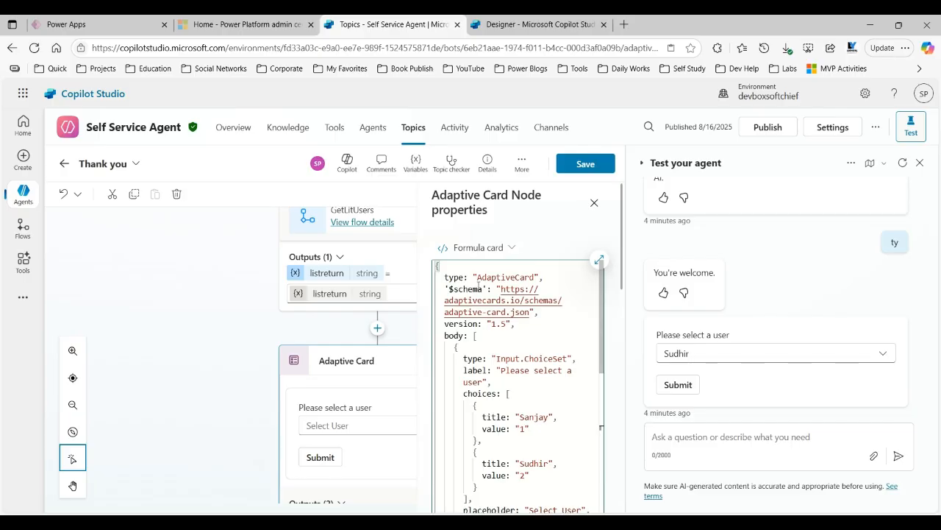
Replace the hard-coded choices array with ForAll(Table(ParseJSON(Topic.listreturn)), {title: ThisRecord.Value.Fullname, value: ThisRecord.Value.id}) in the card formula.
left_click_drag(602, 269, 601, 291)
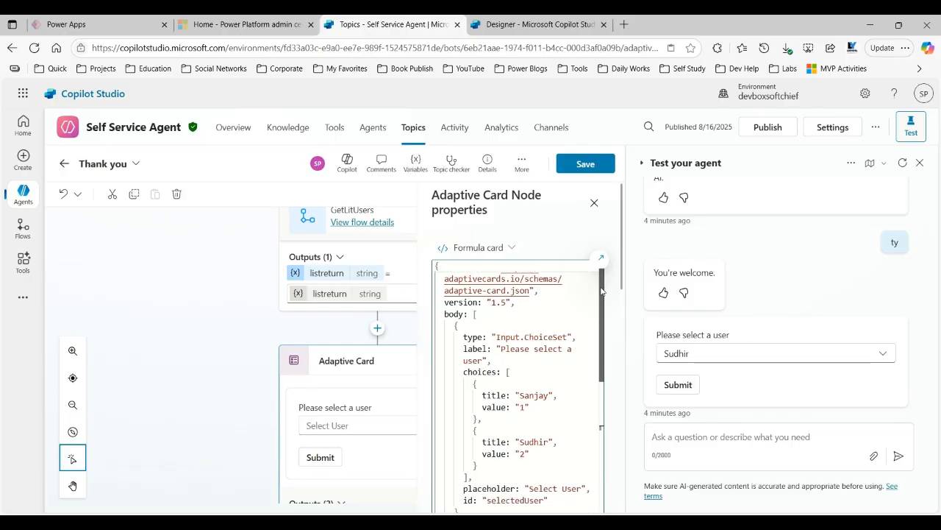
scroll(601, 292, "down", 1)
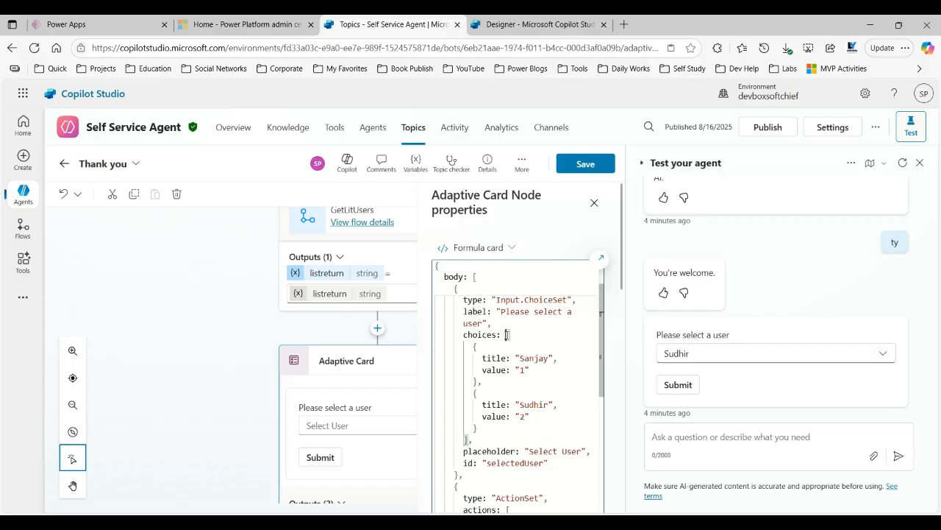
left_click_drag(506, 334, 468, 439)
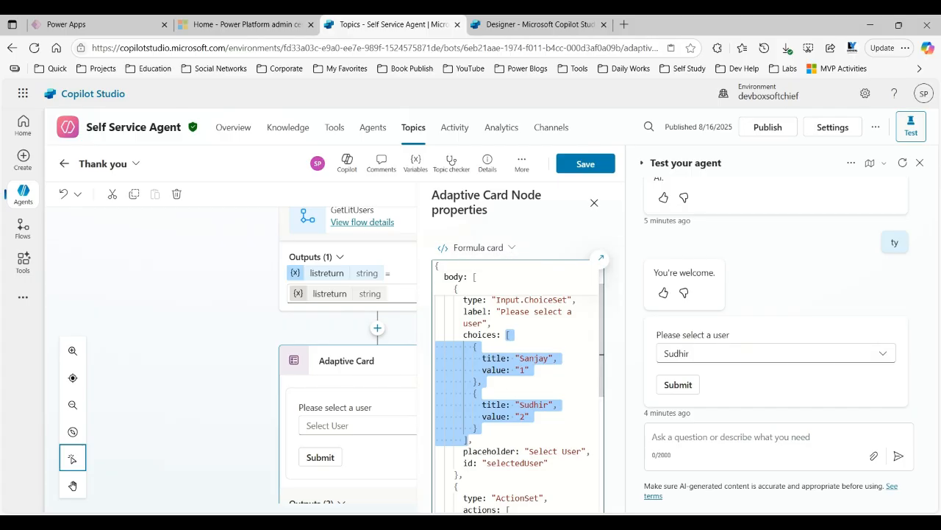
key("alt+Tab")
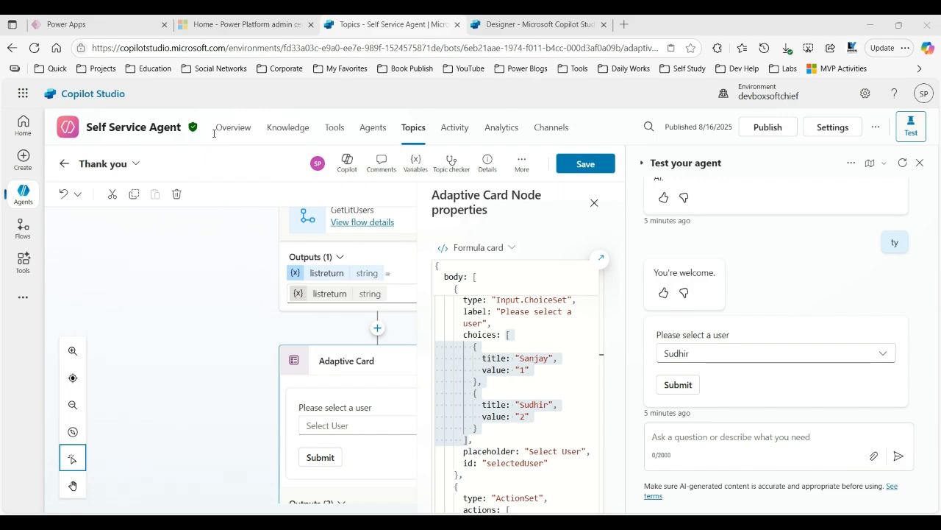
left_click(507, 335)
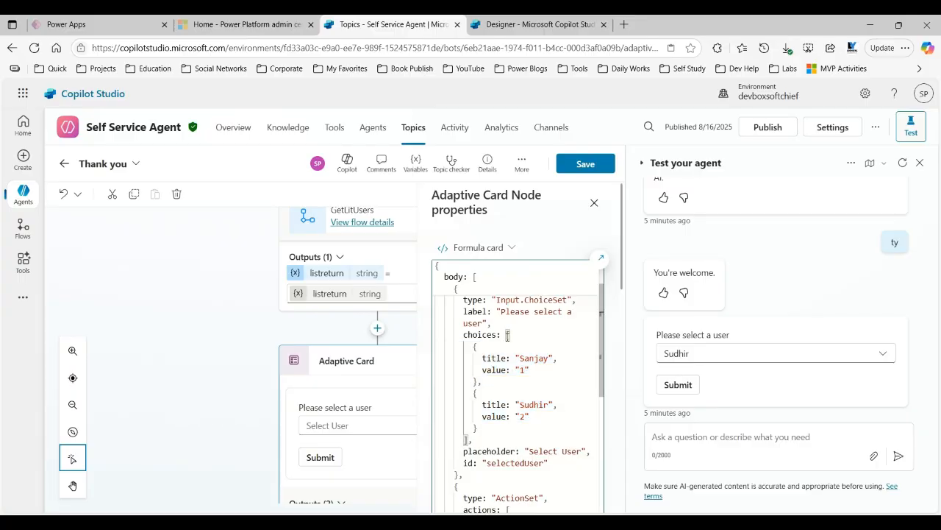
left_click_drag(507, 334, 468, 439)
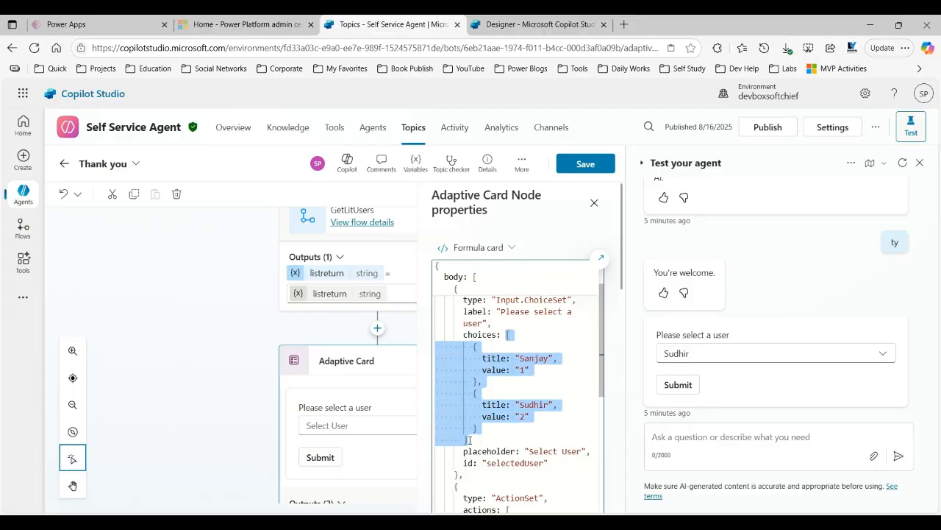
type("ForAll( Table(ParseJSON(Topic.listreturn)), { title: ThisRecord.Value.Fullname, value: ThisRecord.Value.id } )")
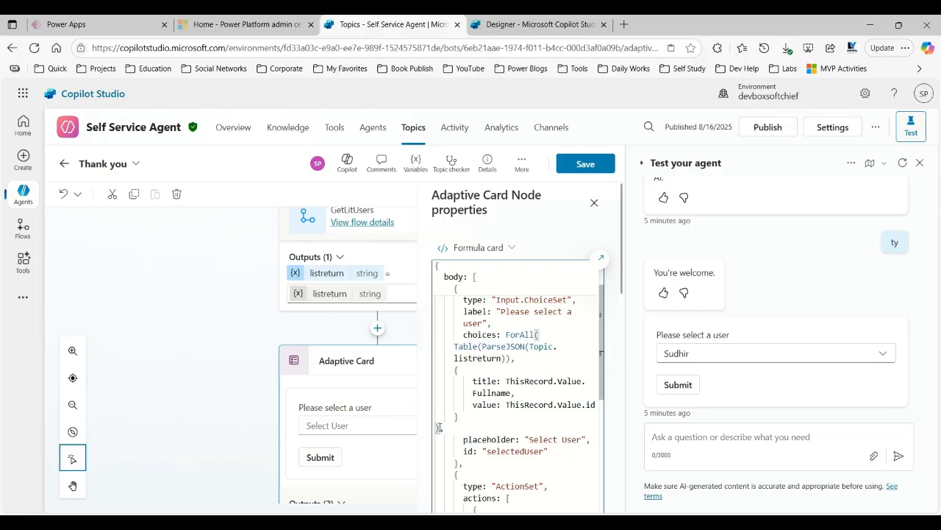
Examine how the choices formula nests ForAll, Table and ParseJSON around the listreturn variable.
left_click_drag(439, 429, 449, 347)
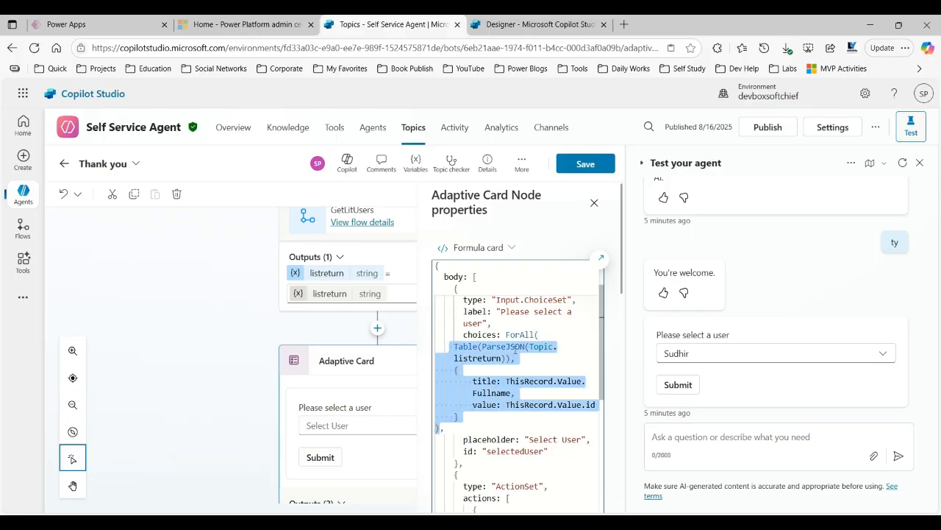
left_click(515, 348)
left_click_drag(505, 335, 525, 335)
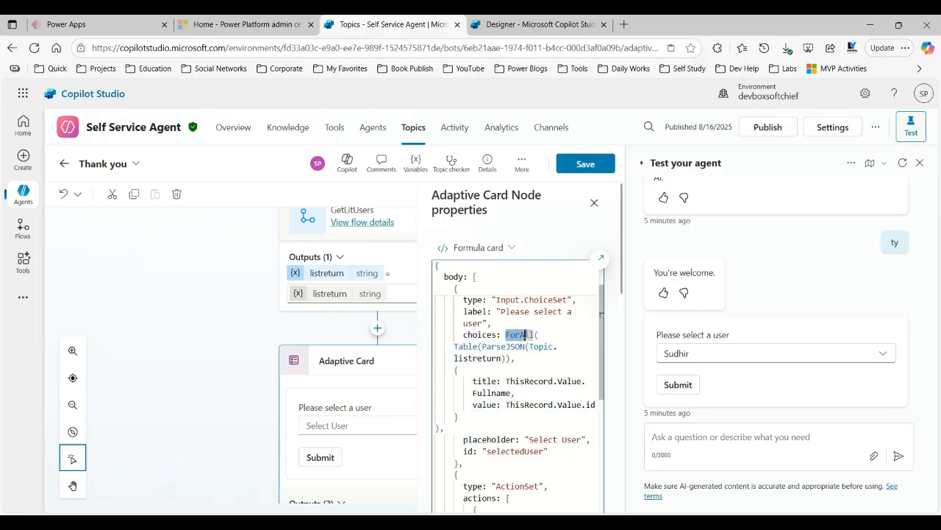
double_click(455, 347)
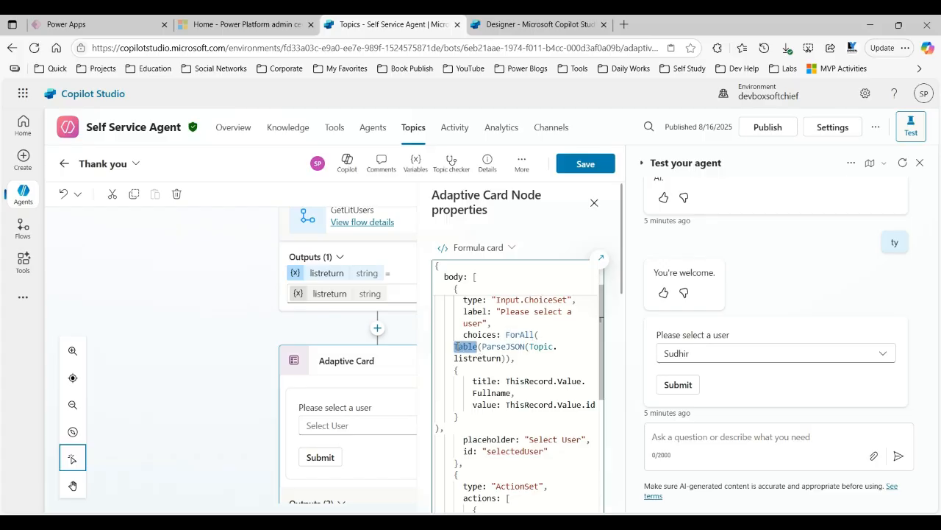
double_click(501, 346)
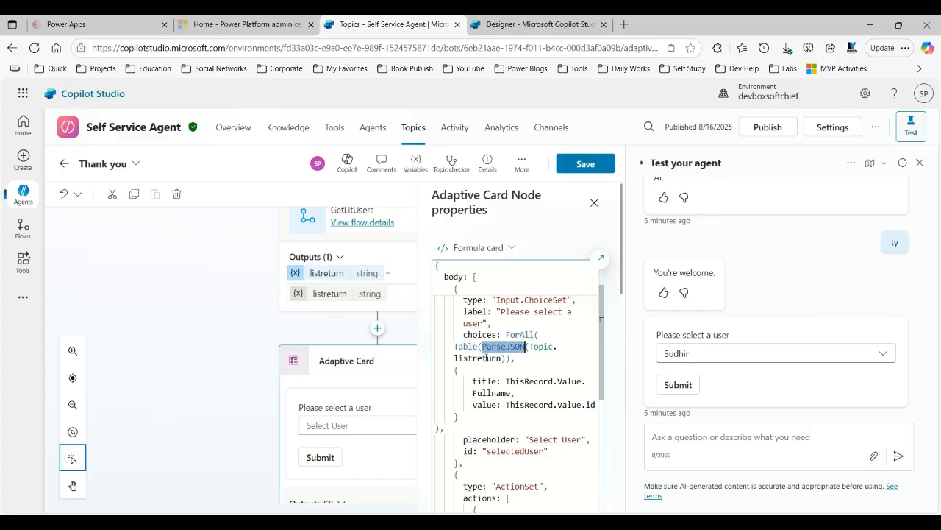
double_click(486, 358)
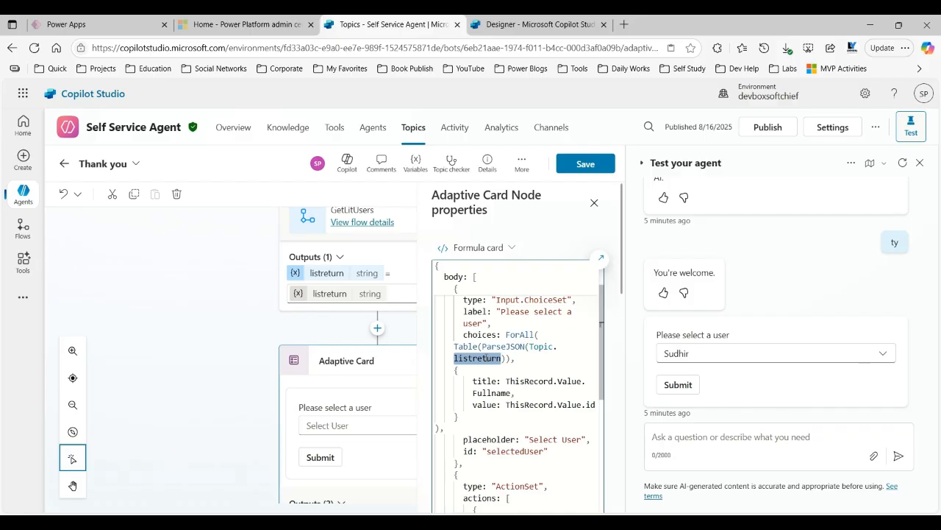
left_click(492, 357)
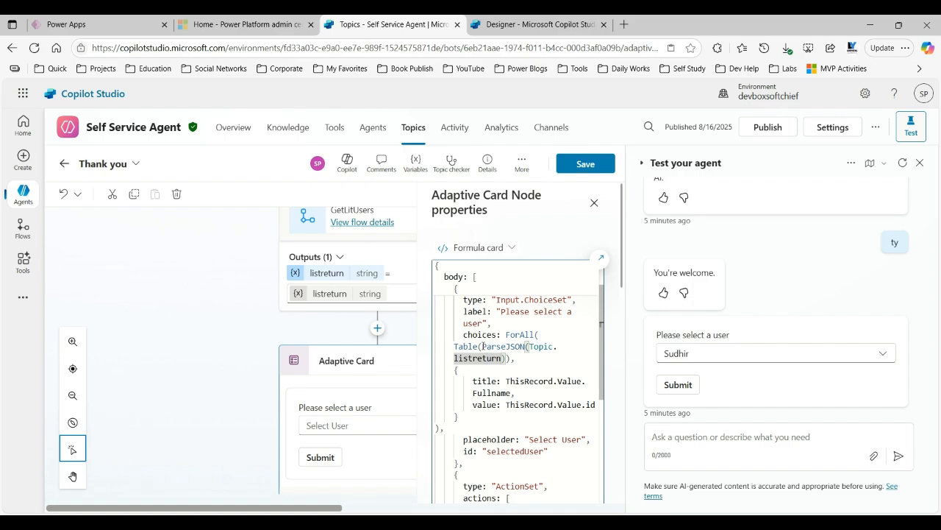
left_click_drag(483, 346, 506, 357)
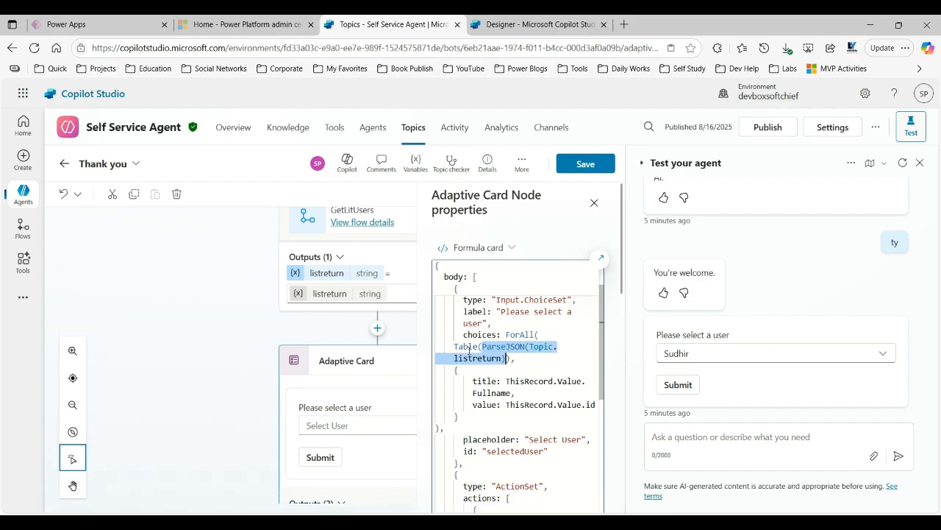
double_click(468, 346)
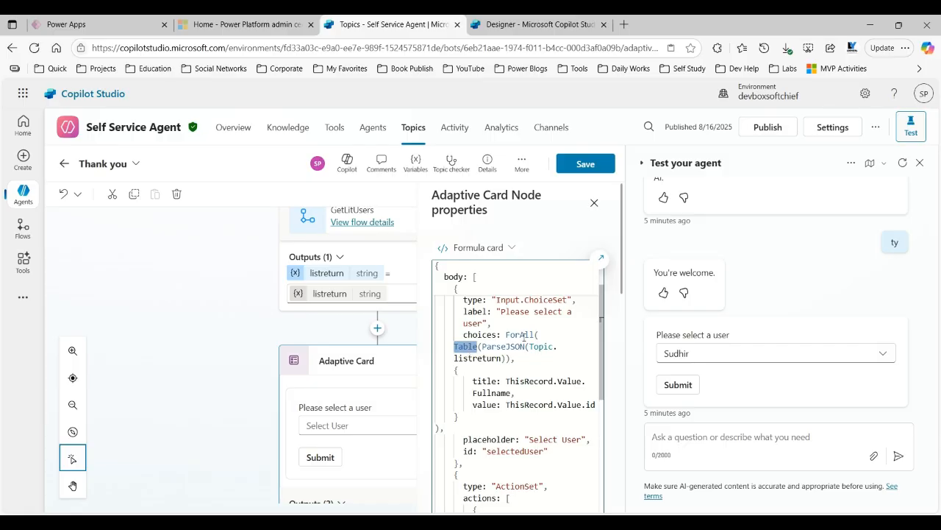
double_click(523, 335)
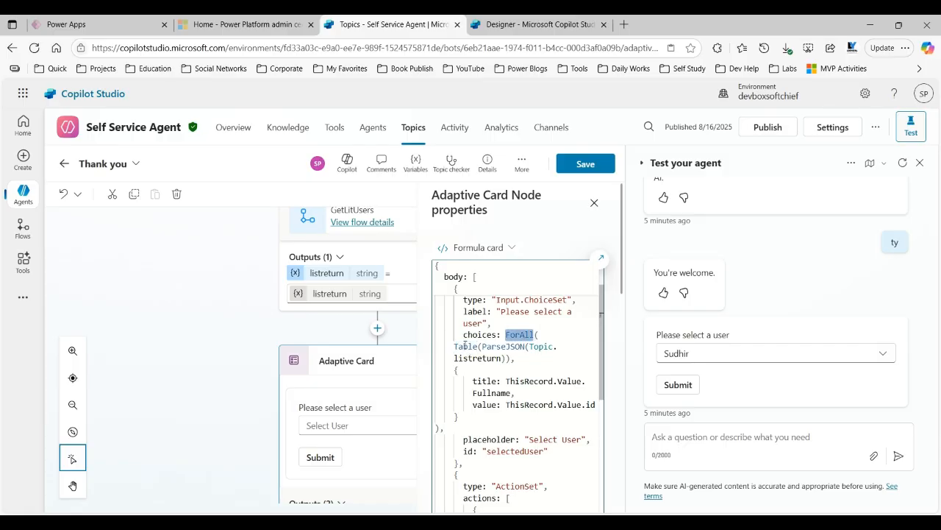
Examine how the choices formula maps title to Fullname and value to id for each record.
double_click(483, 380)
double_click(485, 404)
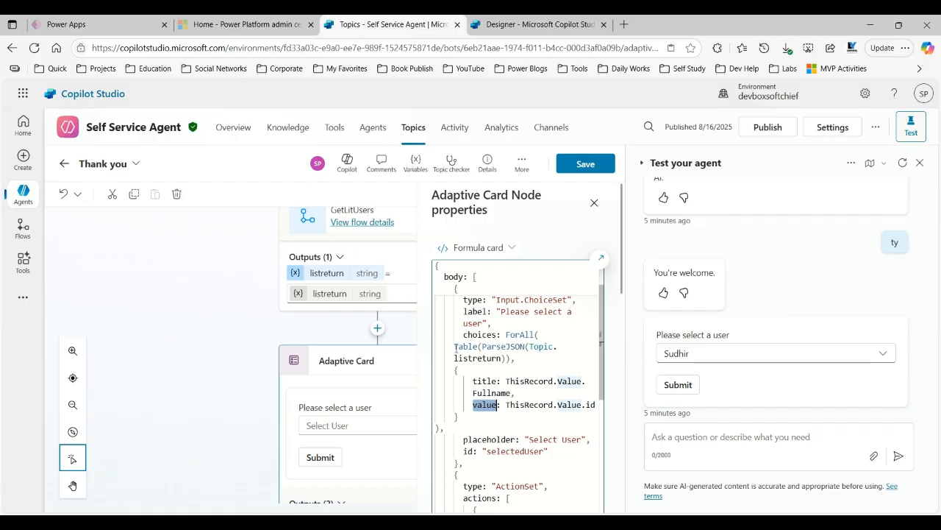
left_click_drag(455, 346, 558, 346)
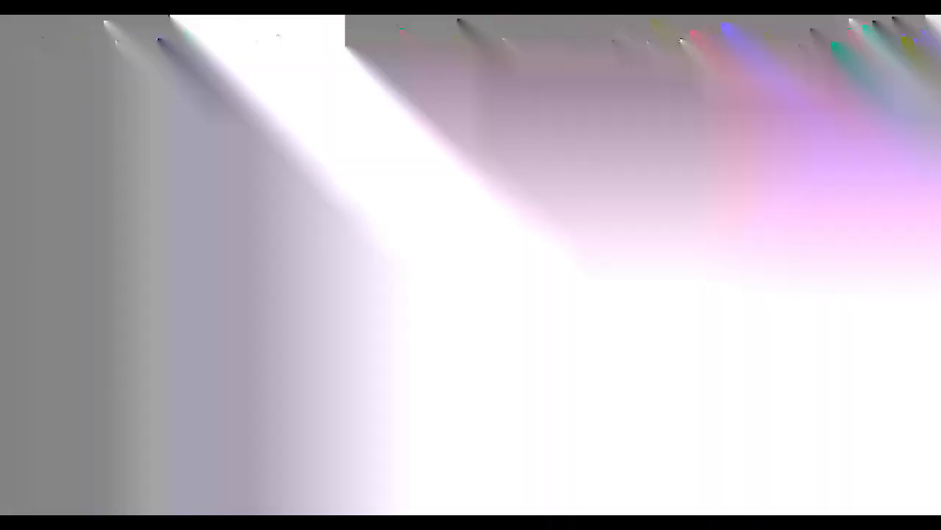
double_click(491, 393)
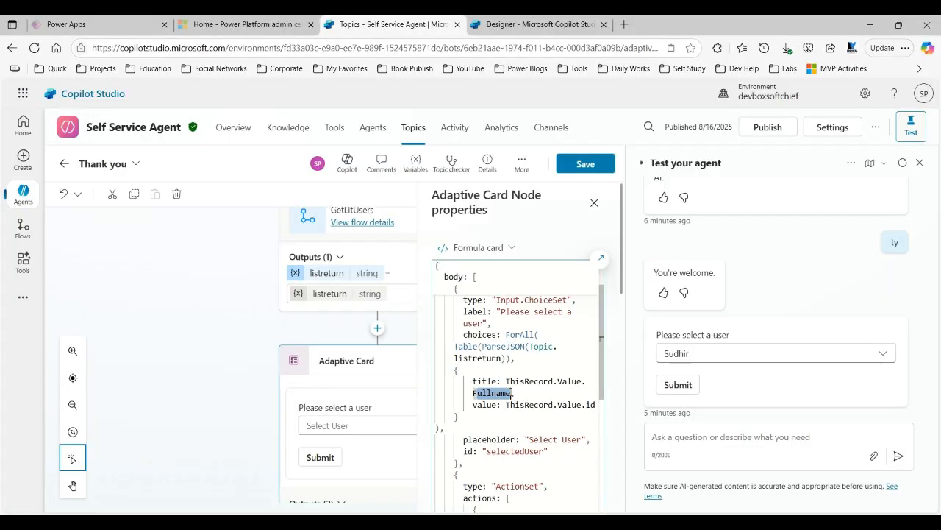
double_click(486, 381)
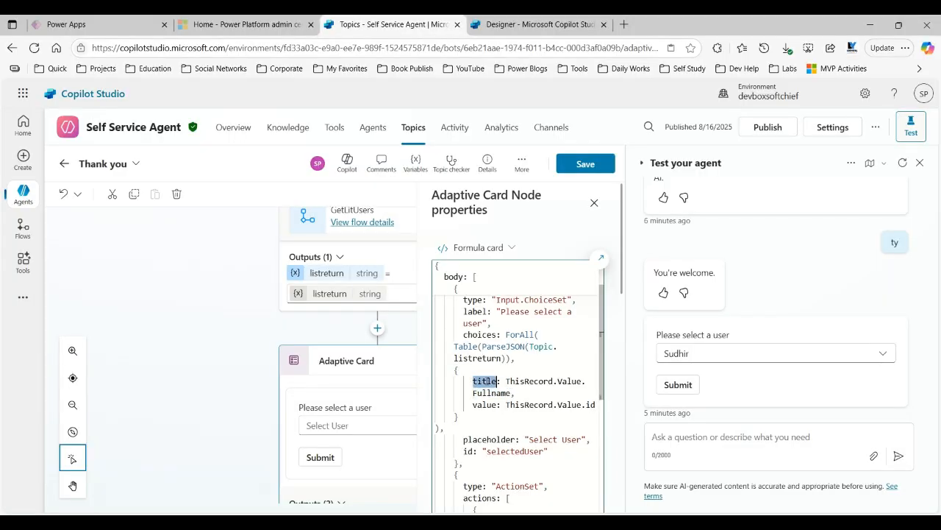
double_click(590, 405)
double_click(485, 404)
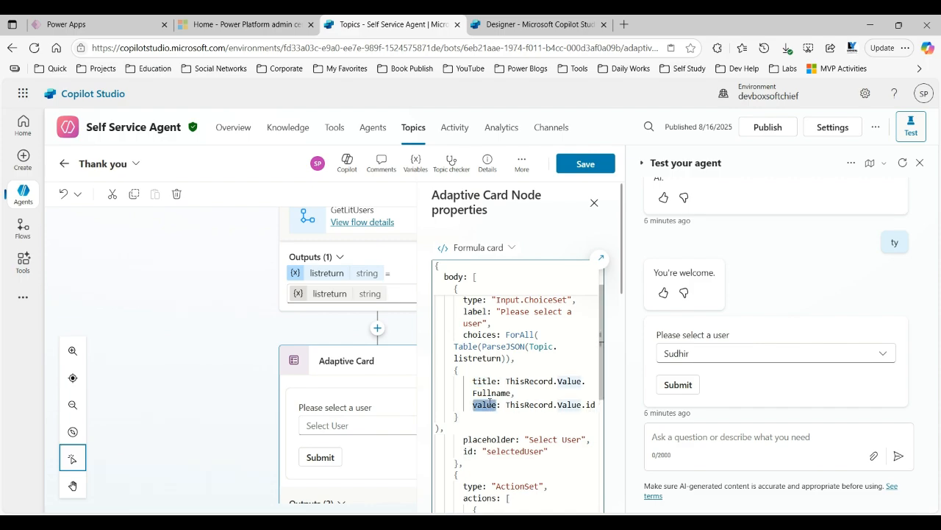
double_click(485, 381)
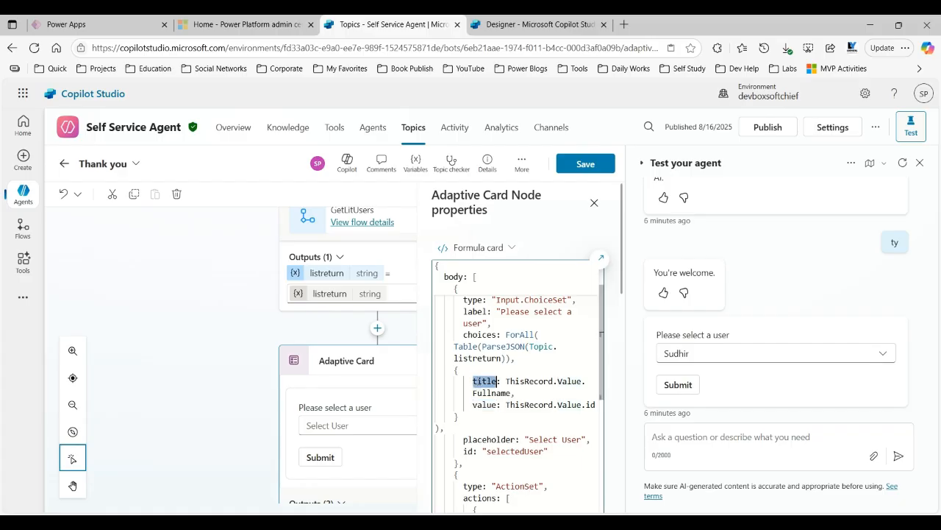
Review the card's choices formula from ForAll through the value mapping, and save the topic.
double_click(484, 404)
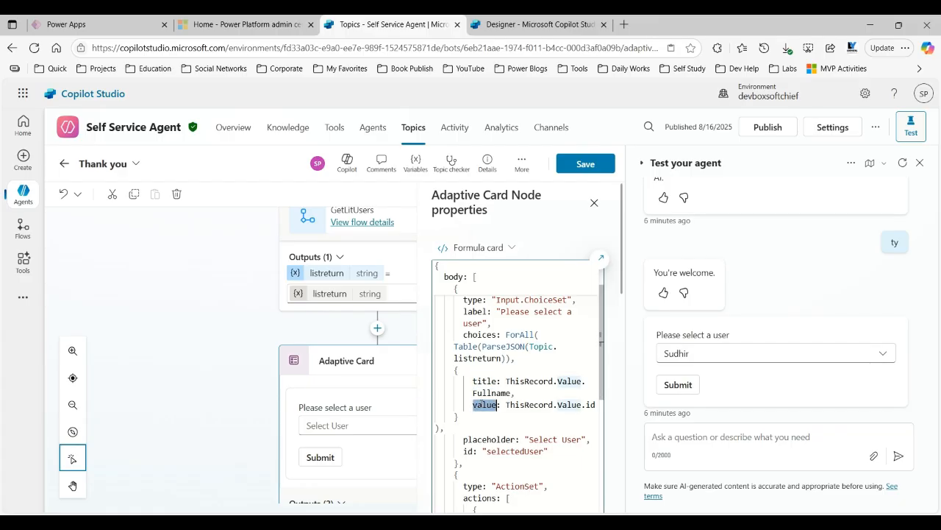
left_click_drag(505, 334, 490, 420)
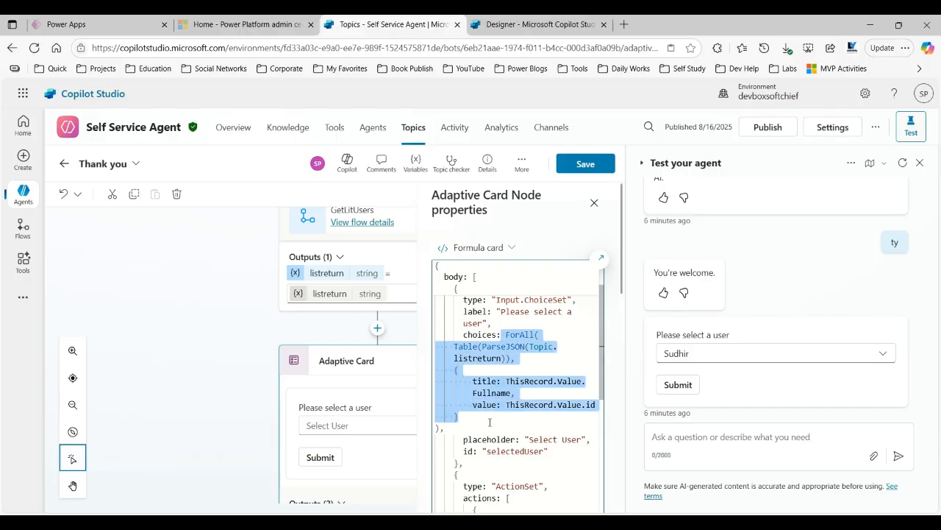
left_click(584, 173)
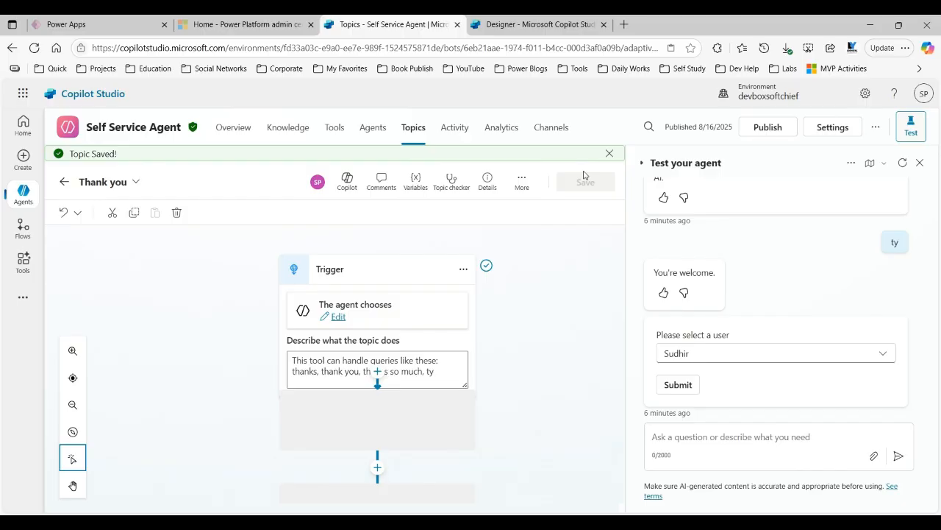
Delete the second GetLitUsers action, the Appointment Date adaptive card and the selectedDate message below the user-selection card.
scroll(561, 273, "down", 2)
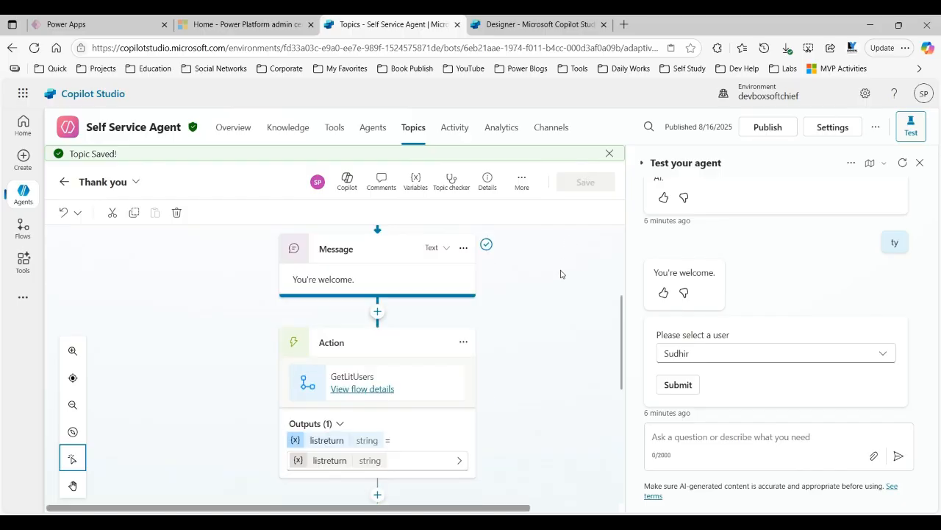
scroll(620, 305, "down", 2)
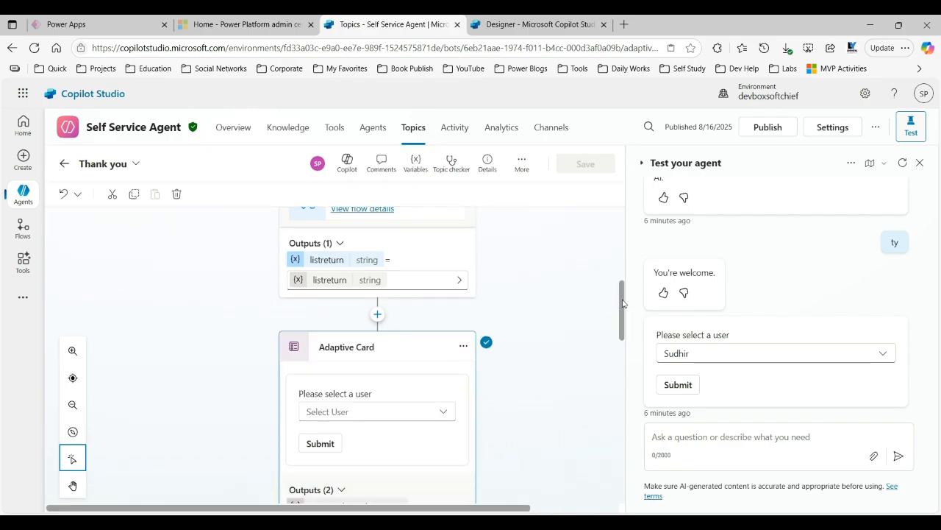
scroll(623, 298, "down", 5)
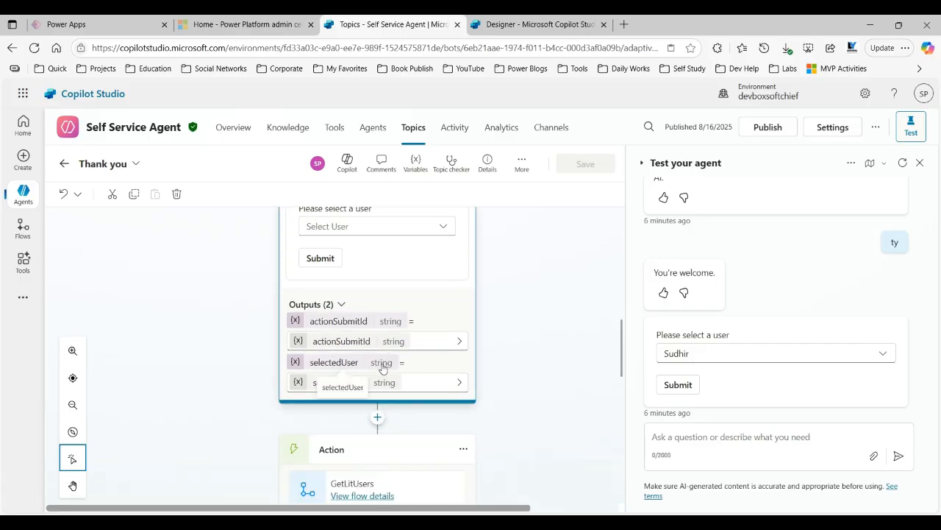
left_click(462, 448)
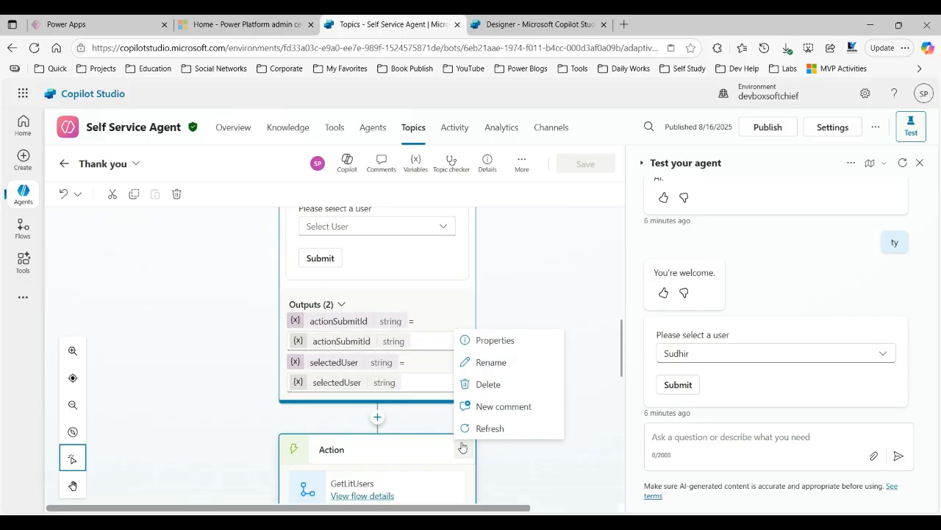
left_click(484, 384)
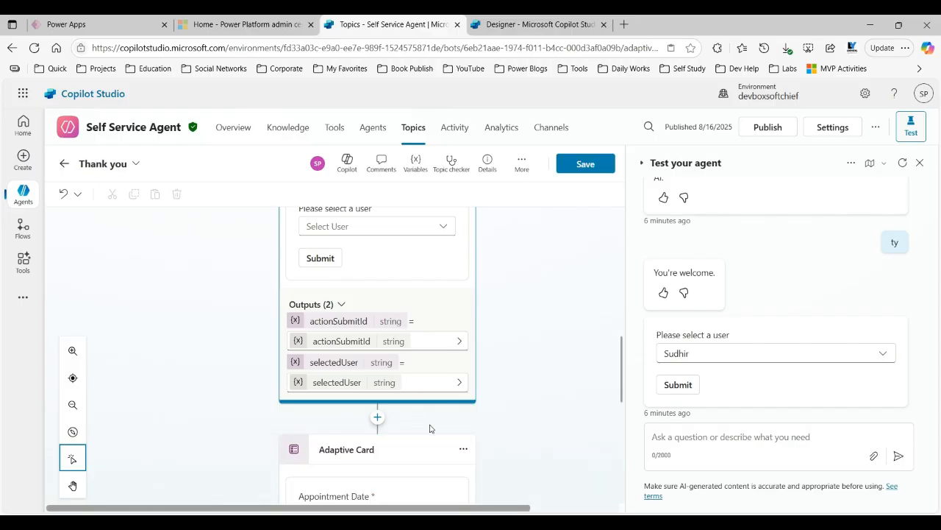
left_click(462, 449)
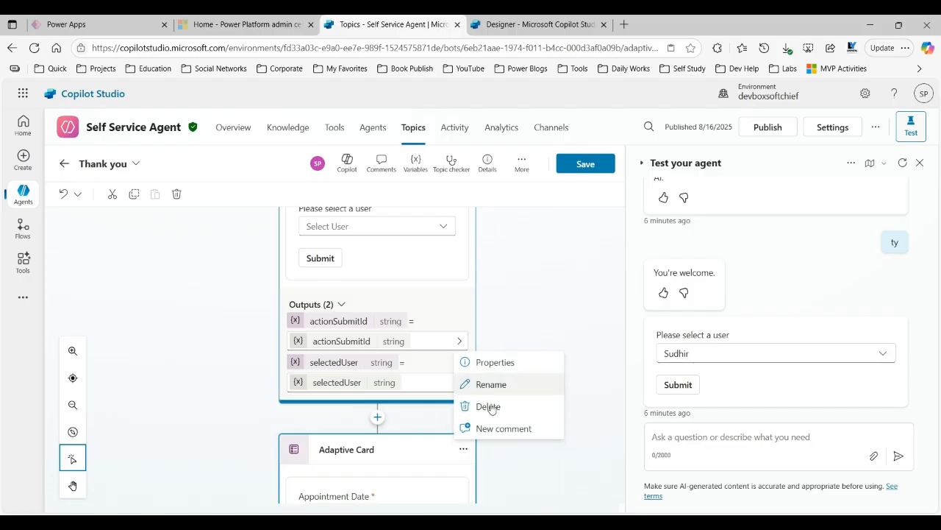
left_click(488, 406)
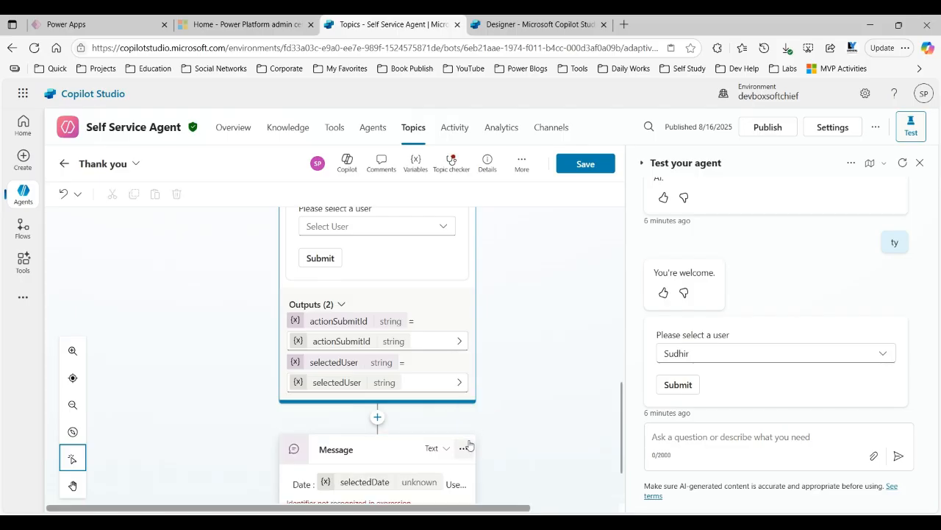
left_click(463, 447)
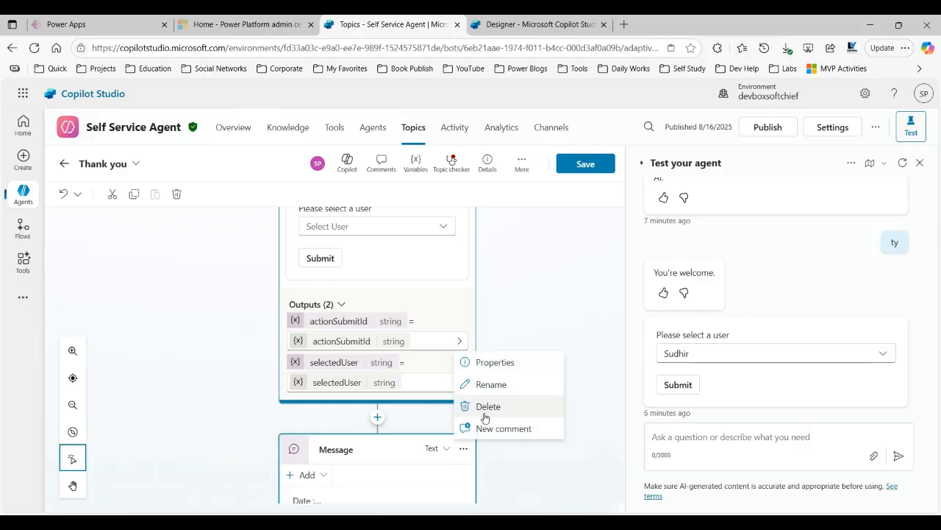
left_click(489, 408)
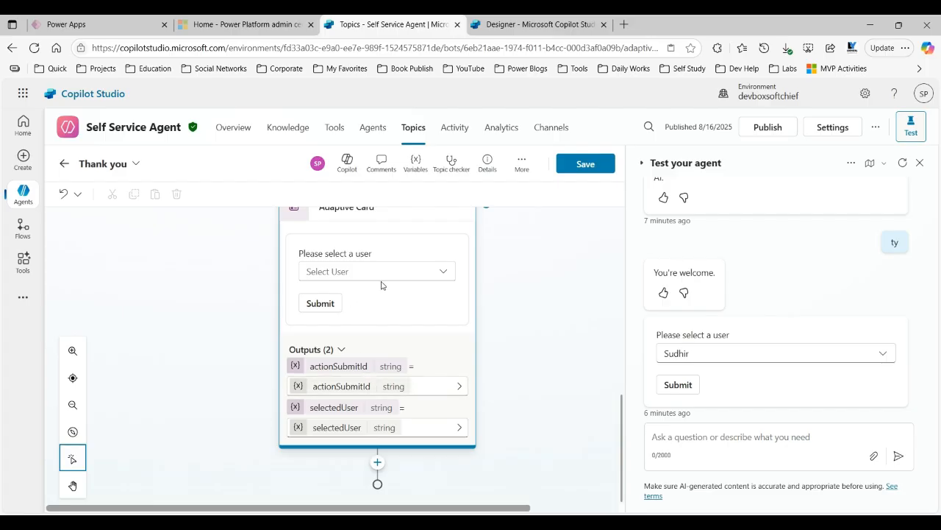
Add a message node after the user-selection card with the text "You have selected User :".
left_click(378, 462)
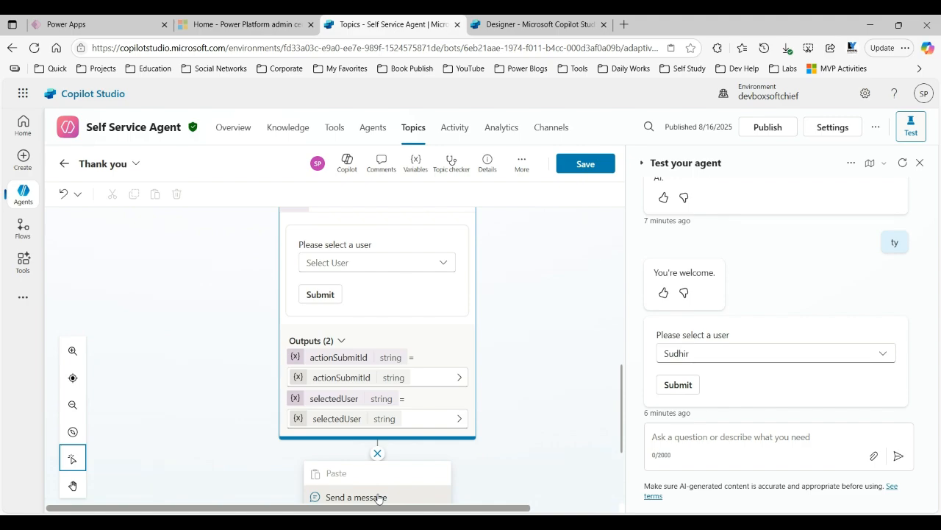
left_click(377, 497)
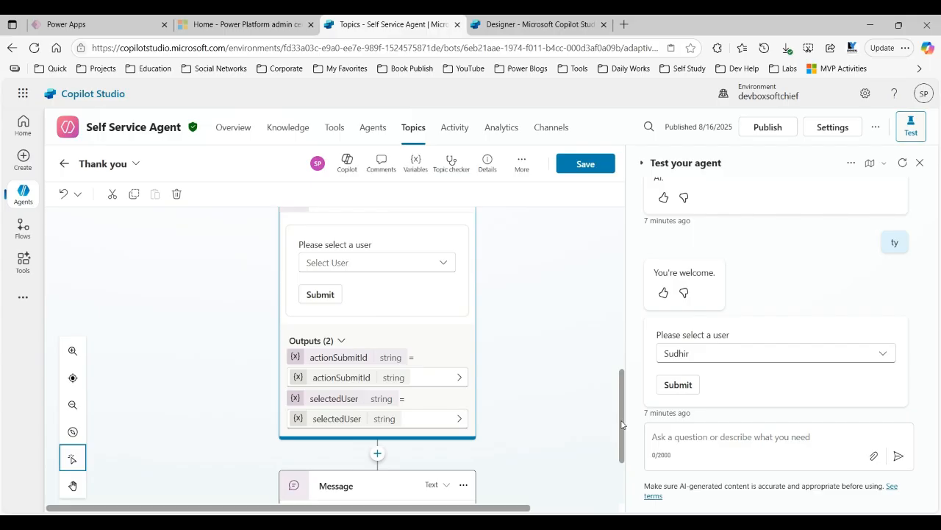
left_click(368, 470)
type("You")
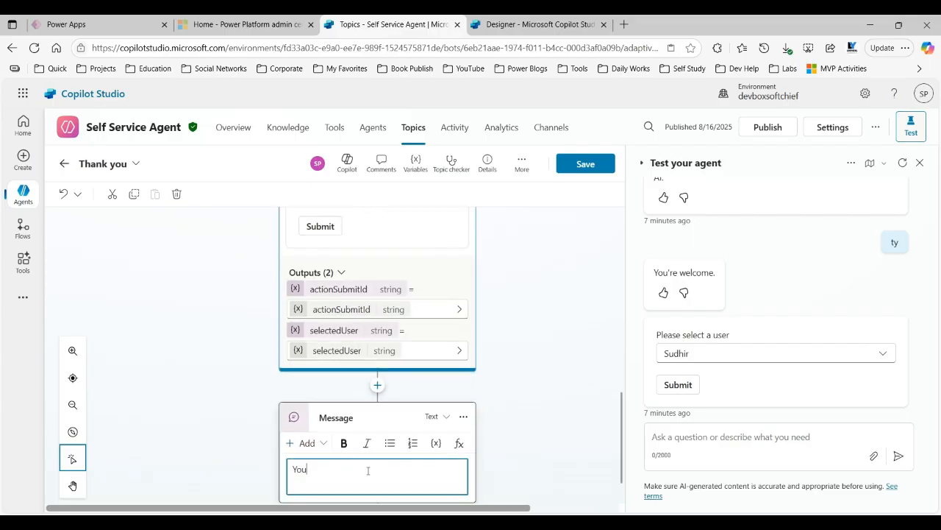
type(" have selected USer :")
left_click(373, 469)
key("BackSpace")
type("s")
Insert the selectedUser variable at the end of the new message and save the topic.
left_click(436, 444)
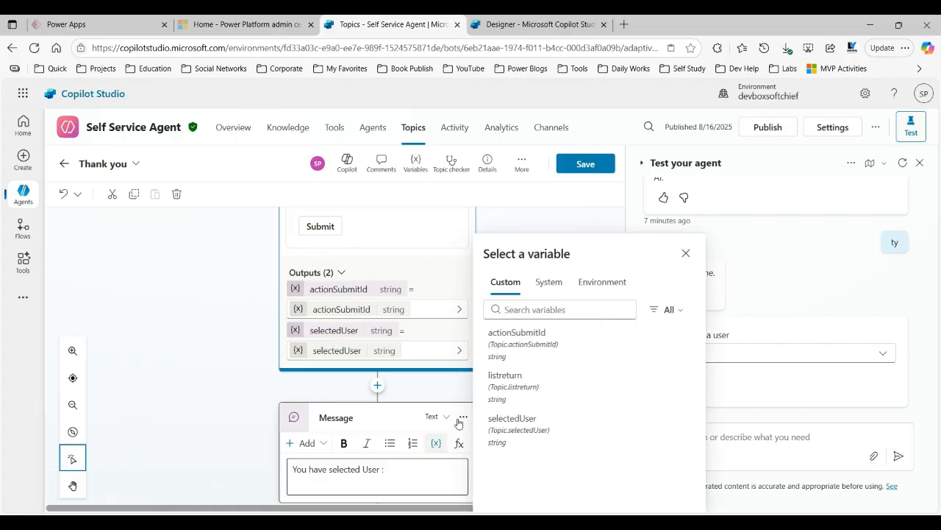
left_click(530, 434)
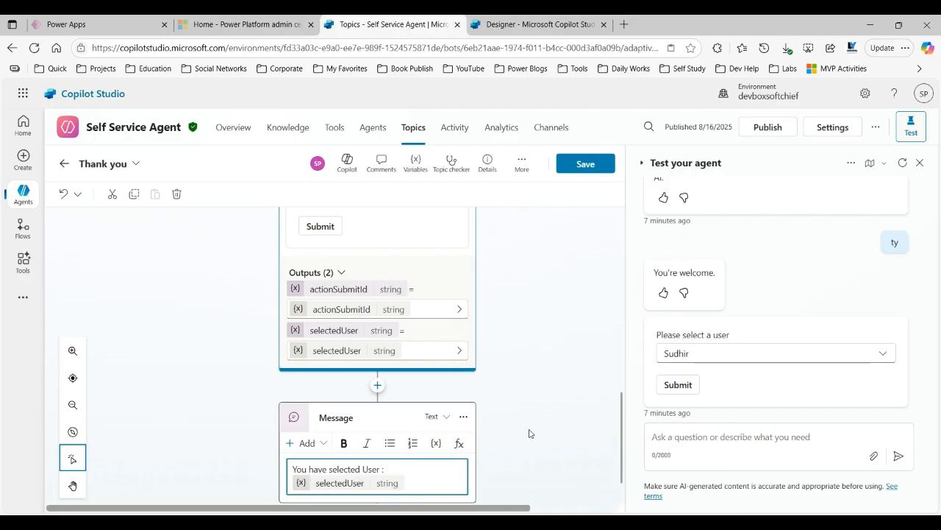
left_click(588, 168)
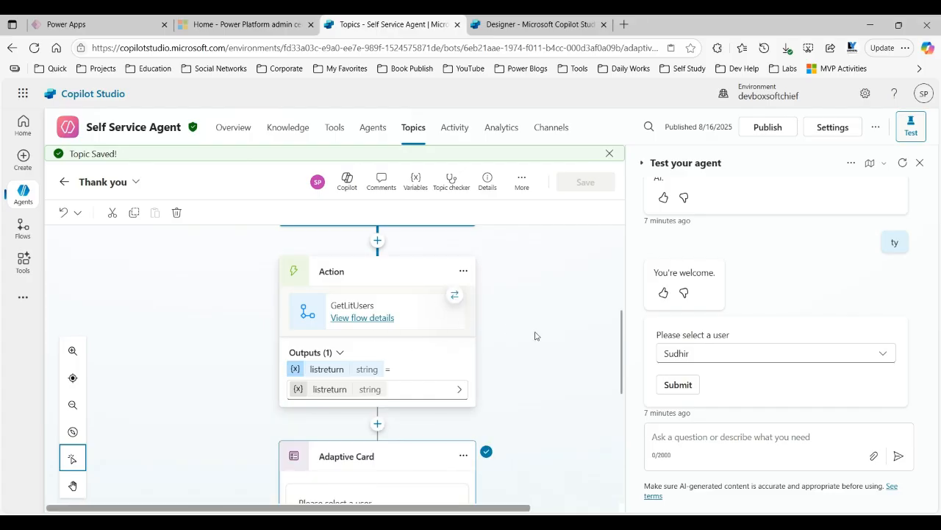
Start a new test conversation and send "ty" to trigger the Thank you topic.
left_click(901, 167)
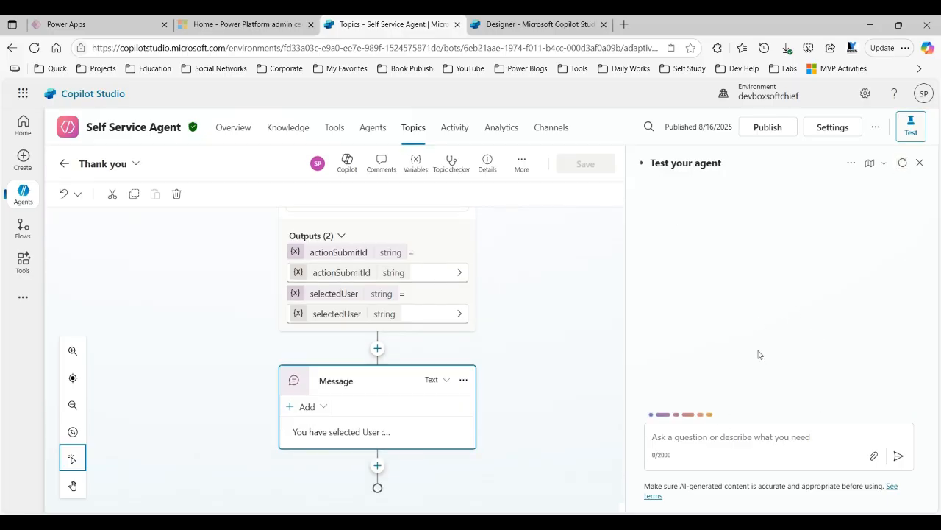
left_click(671, 439)
type("ty")
key("Return")
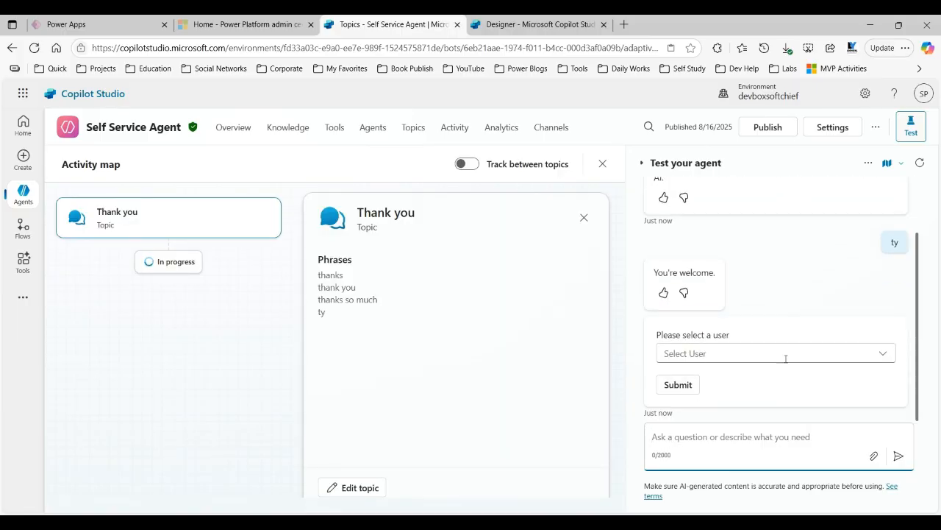
Choose the first user listed in the test chat's adaptive card and submit the selection.
left_click(880, 353)
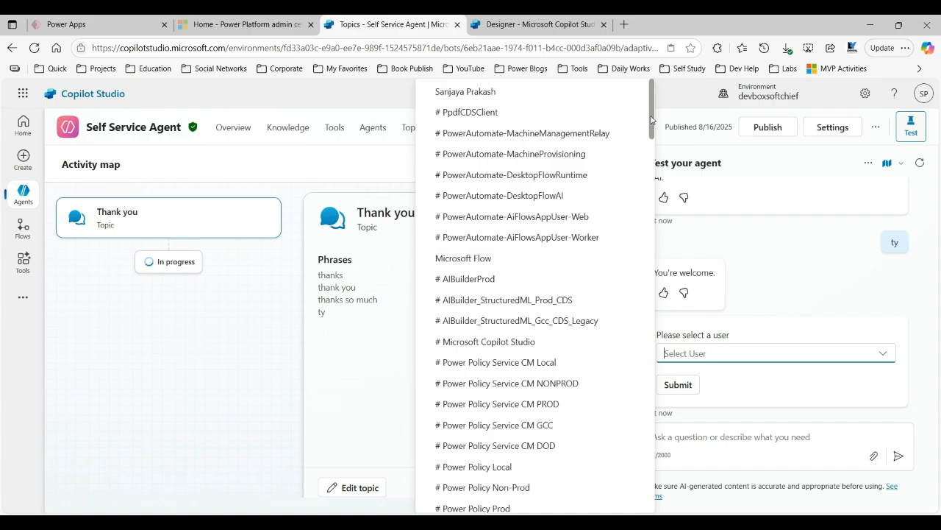
left_click_drag(651, 120, 656, 102)
left_click(511, 93)
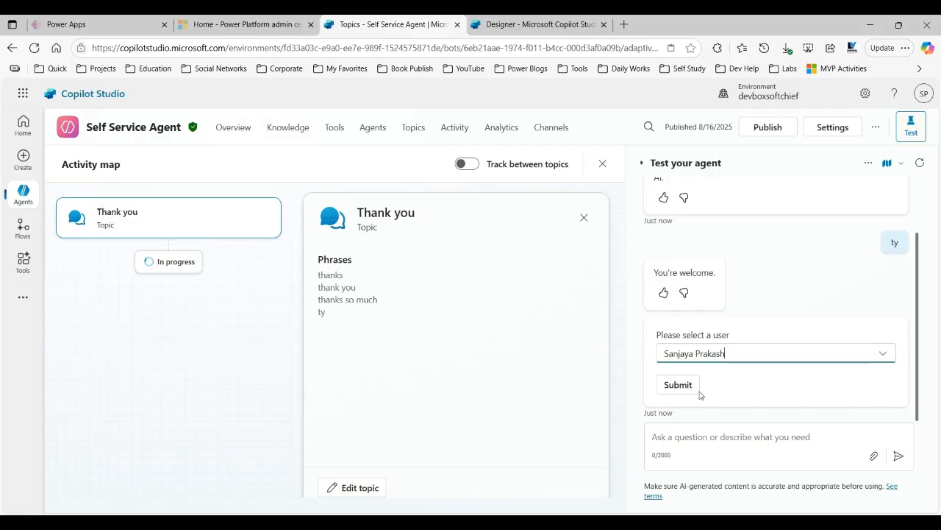
left_click(679, 385)
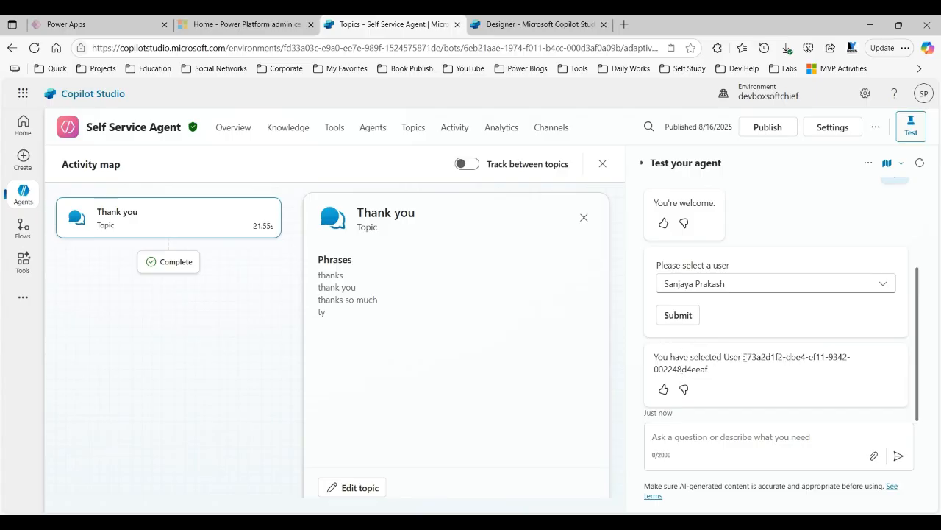
Examine the user value returned after "You have selected User :" in the agent's reply.
left_click_drag(745, 357, 749, 370)
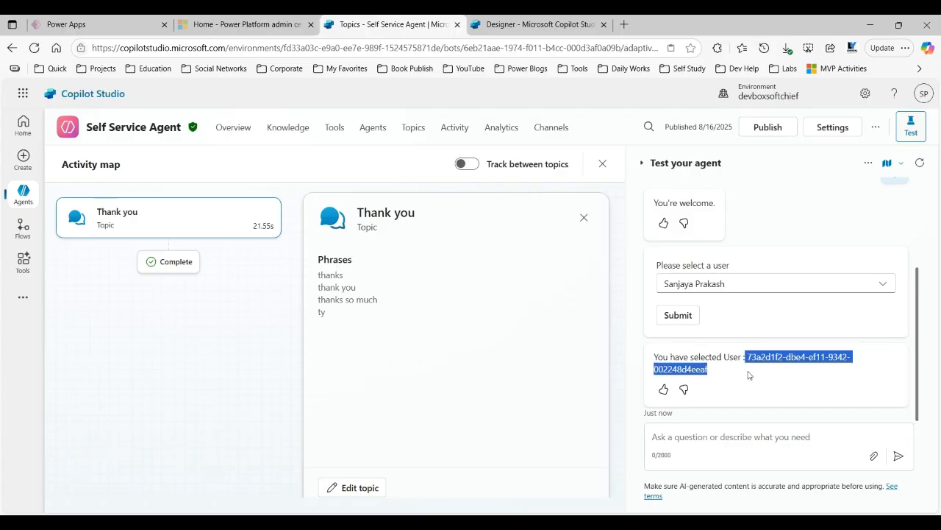
left_click(733, 355)
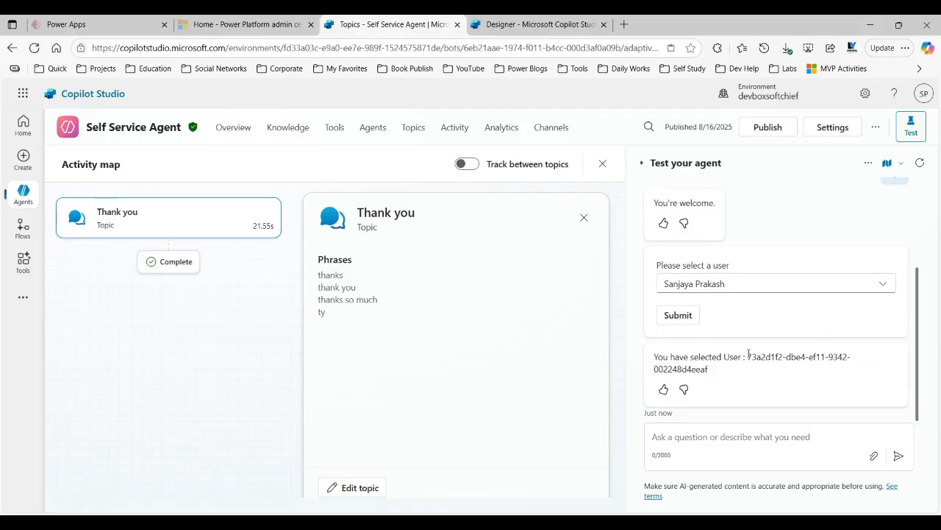
left_click_drag(748, 356, 750, 374)
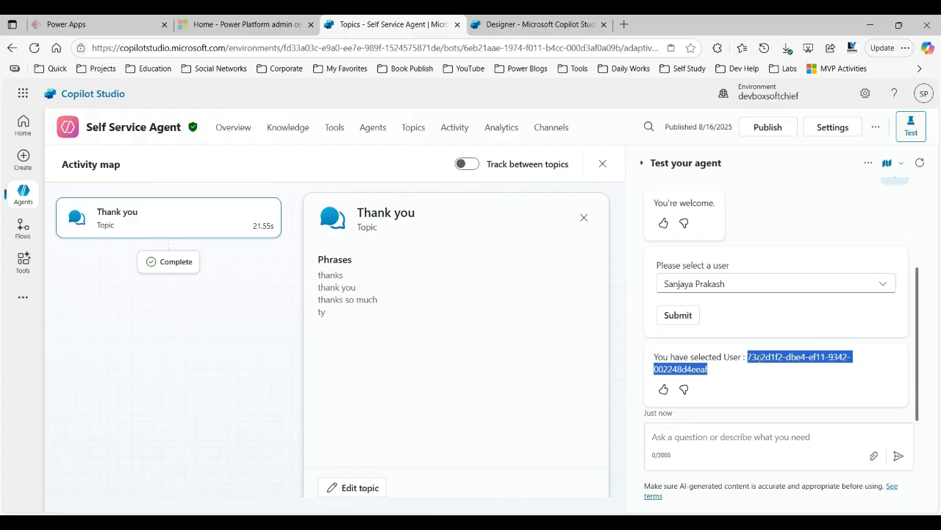
left_click(749, 356)
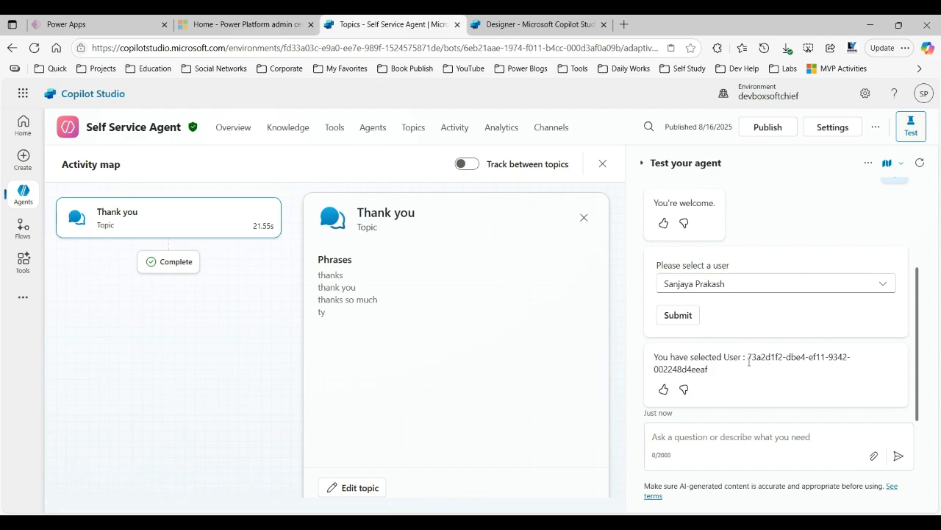
left_click_drag(748, 356, 751, 369)
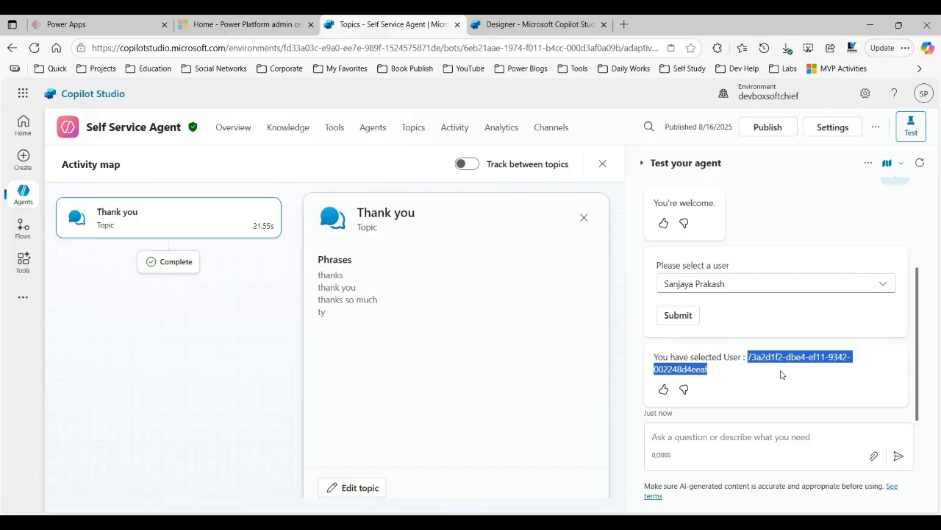
left_click(748, 356)
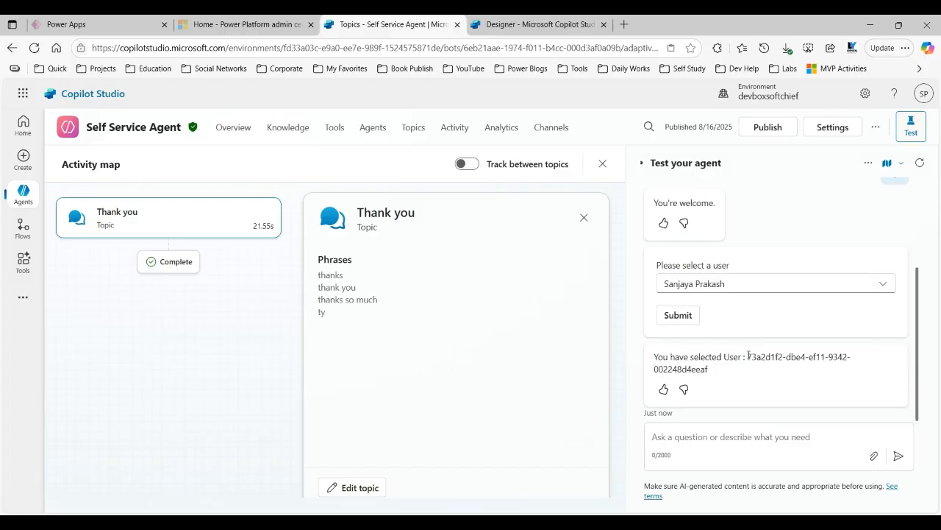
left_click_drag(748, 357, 748, 372)
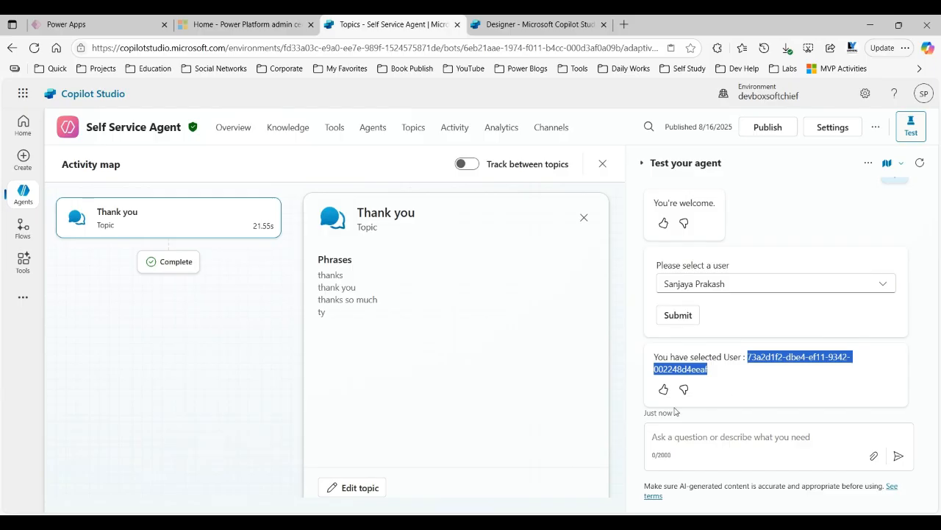
left_click(666, 521)
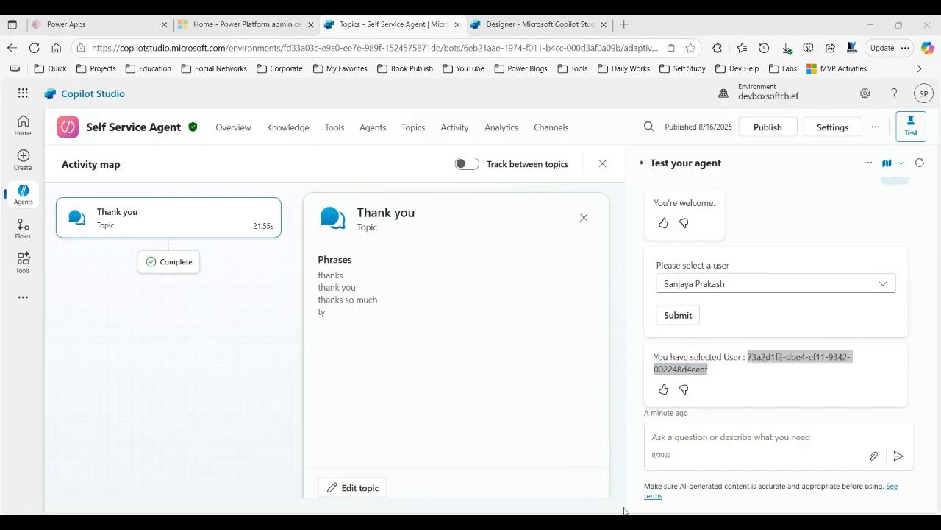